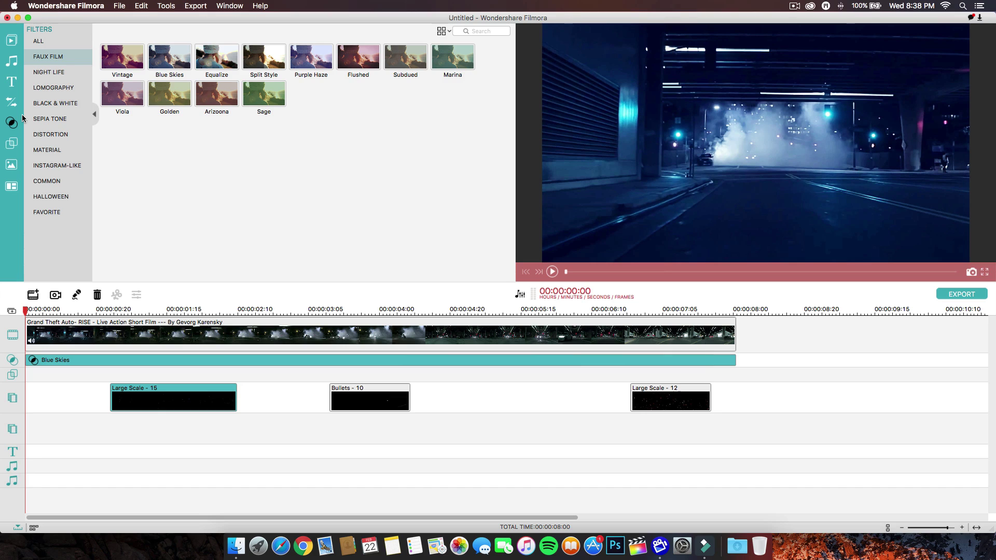
Open the Block Buster elements and preview Blast - 02, Blast - 03 and Blast - 05
{"action": "left_click", "coordinate": [11, 165]}
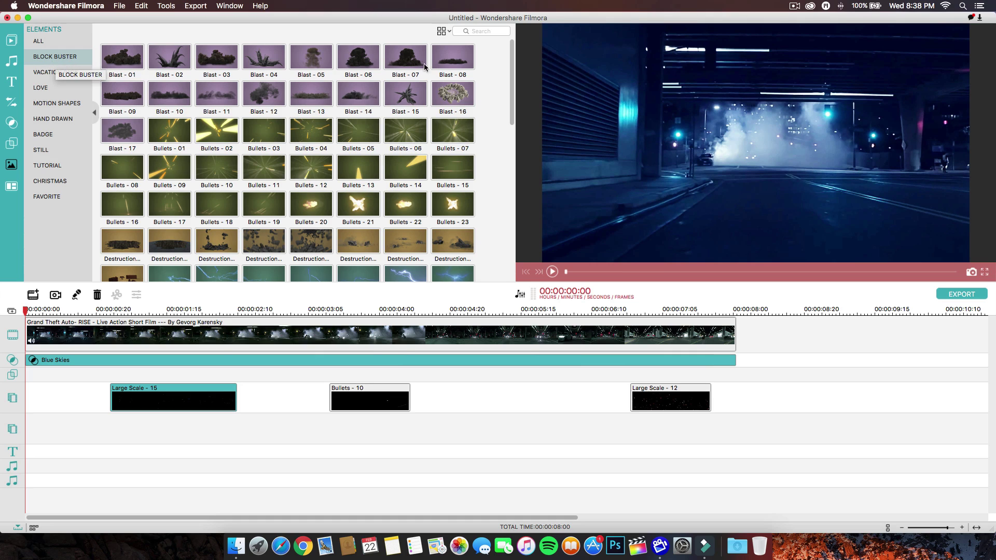
{"action": "mouse_move", "coordinate": [510, 75]}
{"action": "left_mouse_down"}
{"action": "mouse_move", "coordinate": [509, 221]}
{"action": "mouse_move", "coordinate": [509, 73]}
{"action": "left_mouse_up"}
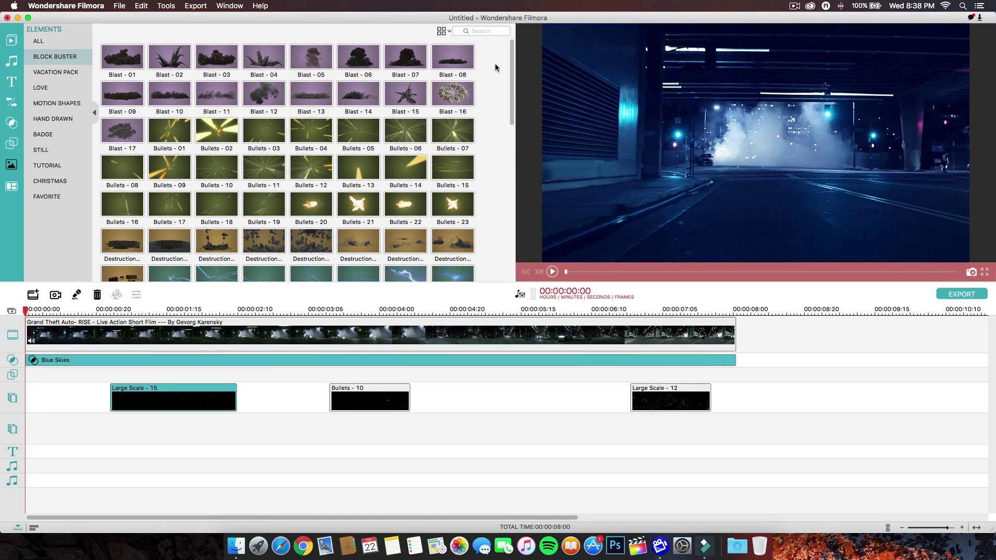
{"action": "left_click", "coordinate": [155, 66]}
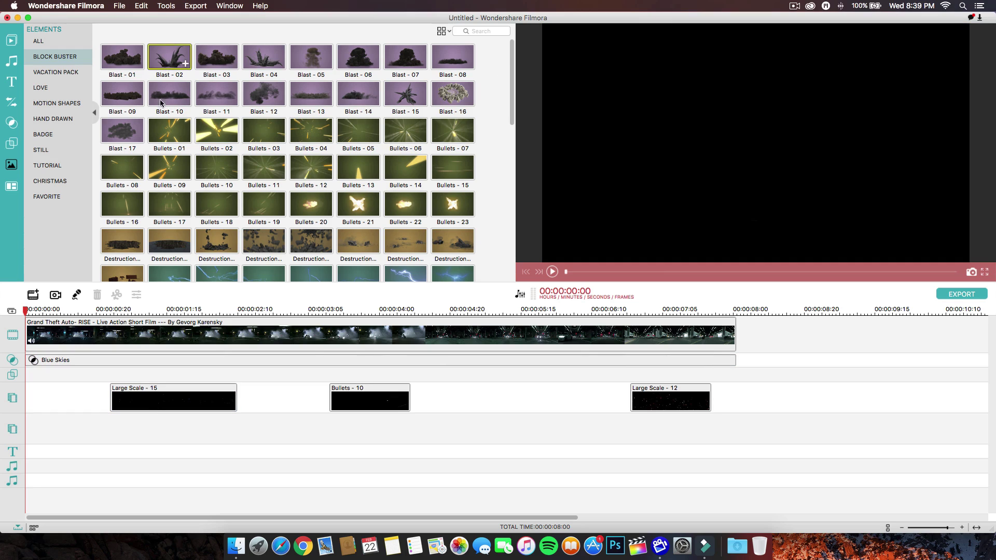
{"action": "double_click", "coordinate": [176, 66]}
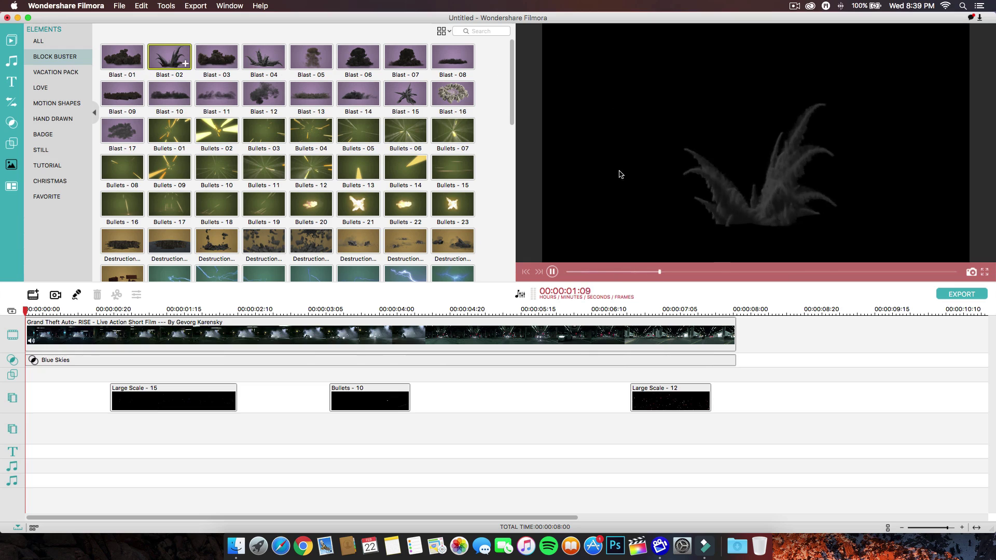
{"action": "left_click", "coordinate": [227, 64]}
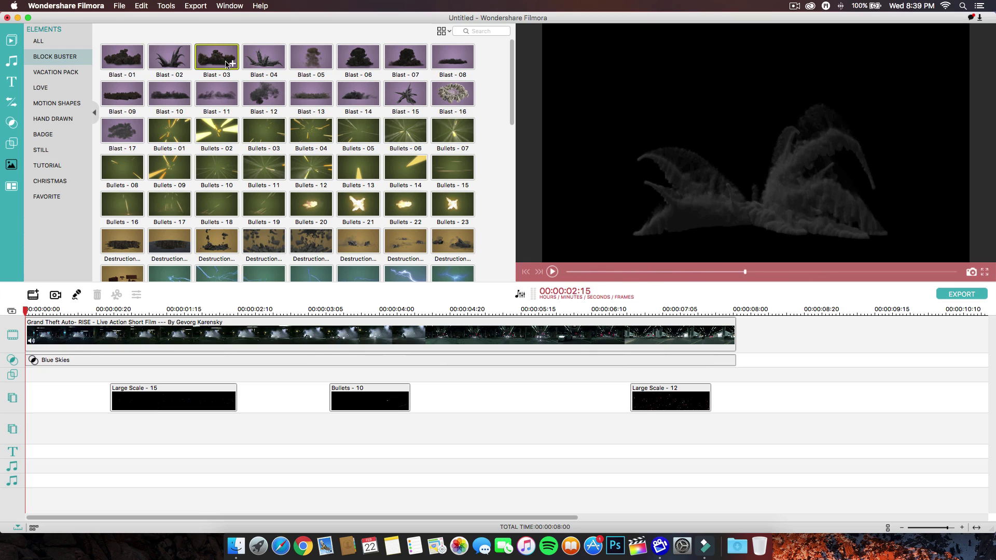
{"action": "key", "text": "space"}
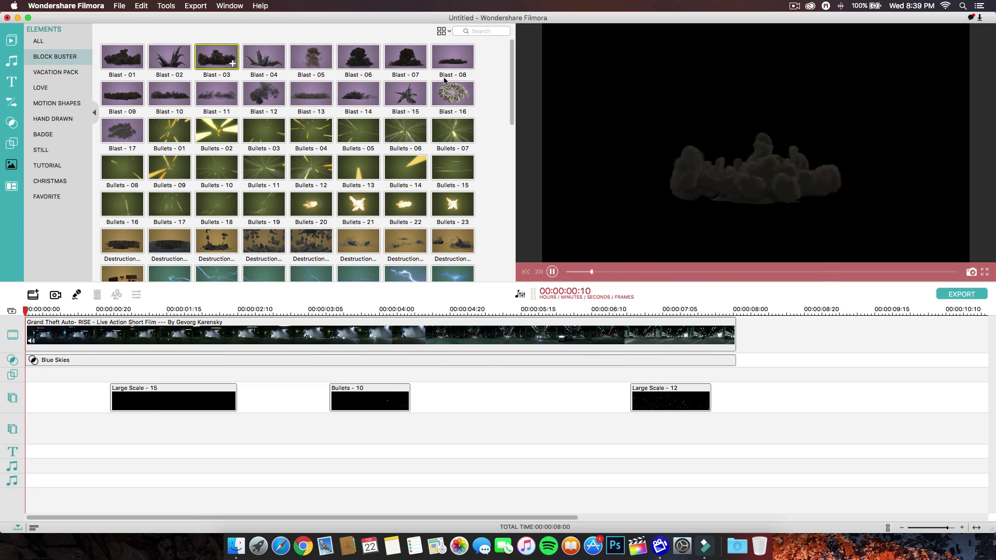
{"action": "left_click", "coordinate": [325, 58]}
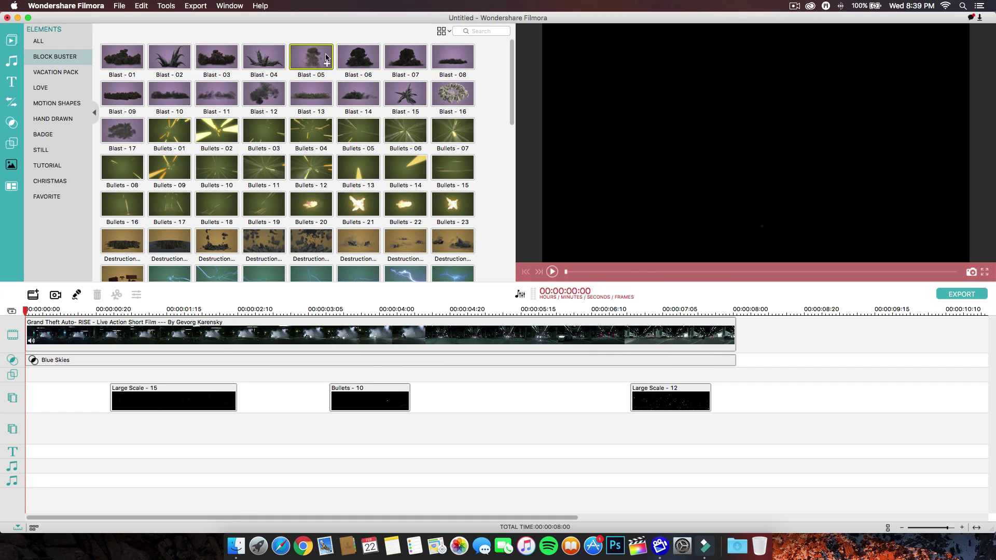
{"action": "key", "text": "space"}
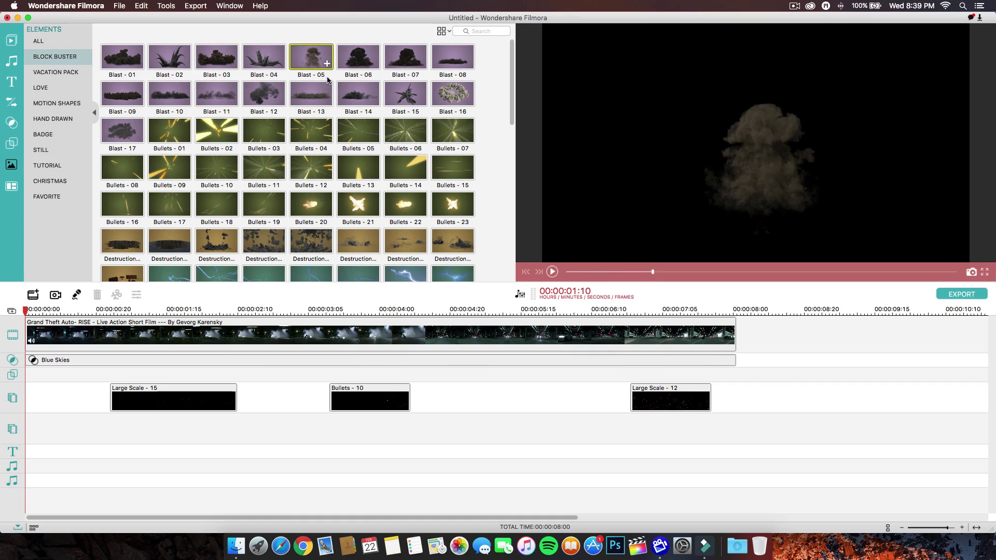
Preview the Bullets - 02, Bullets - 01 and another Bullets effect
{"action": "left_click", "coordinate": [222, 134]}
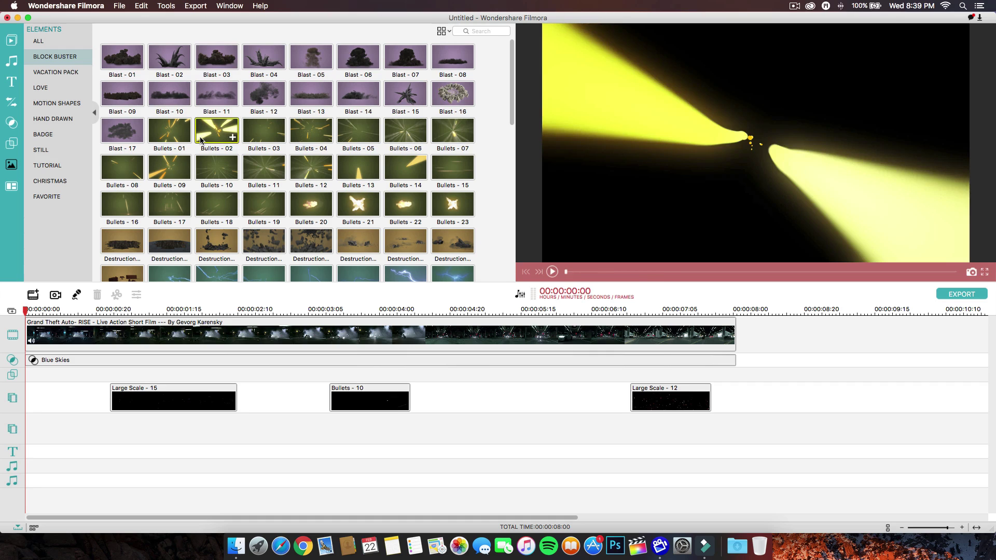
{"action": "key", "text": "space"}
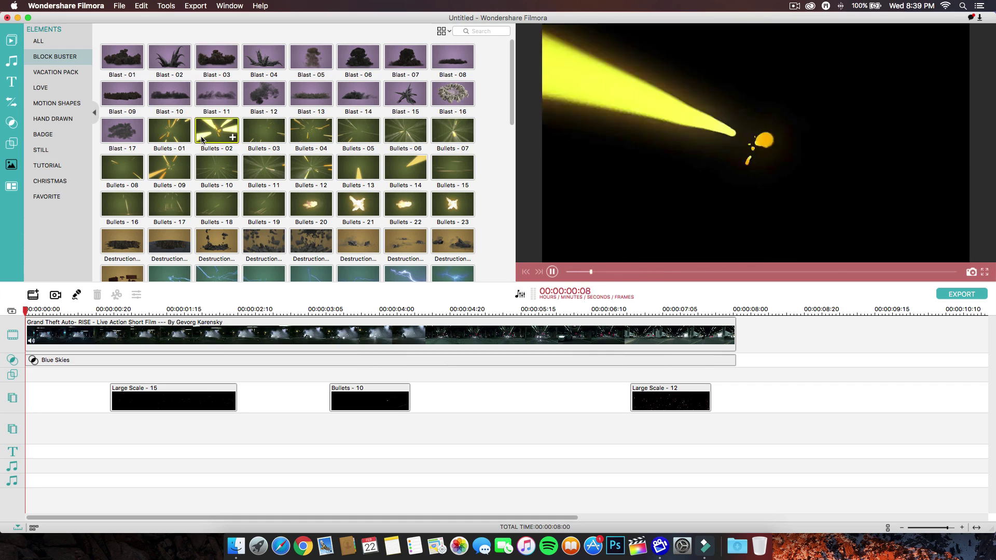
{"action": "double_click", "coordinate": [176, 132]}
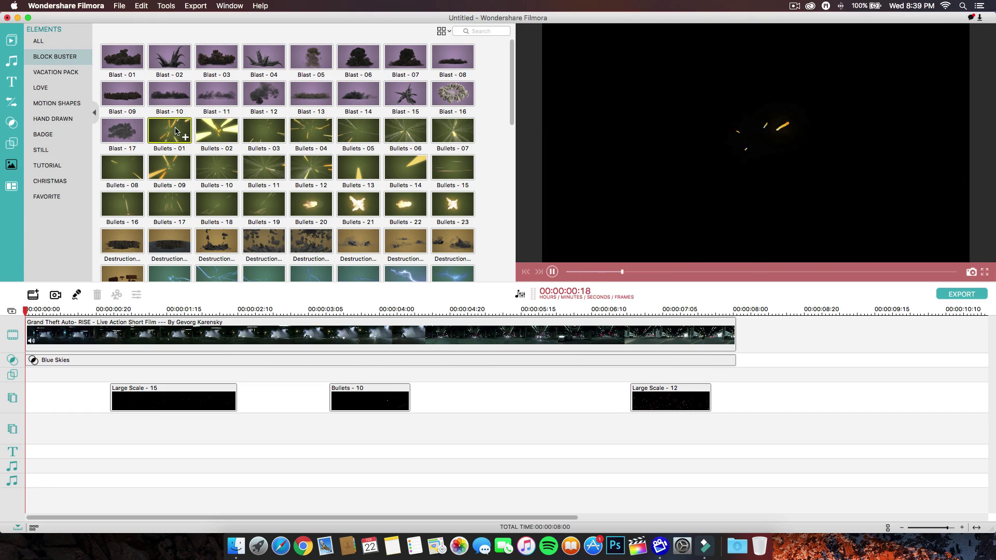
{"action": "key", "text": "space"}
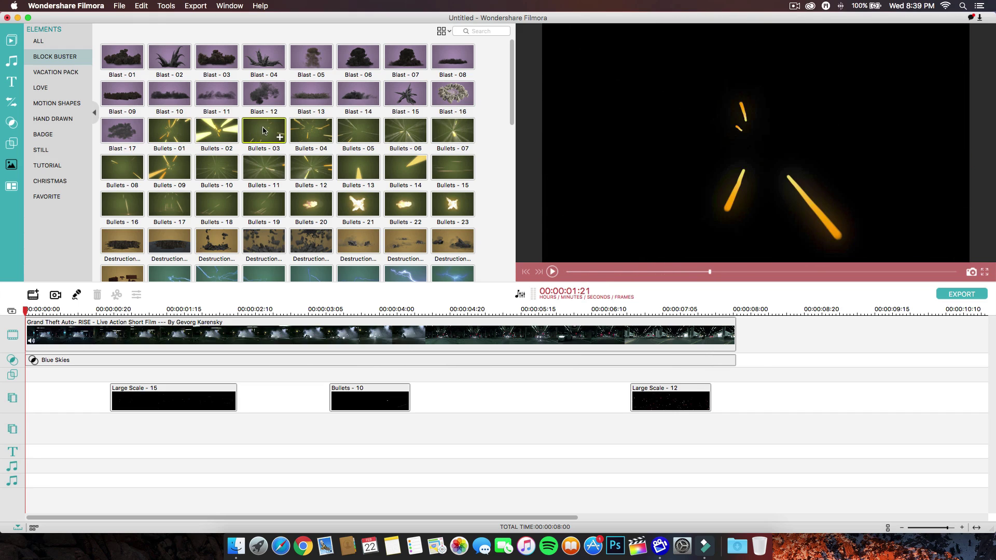
{"action": "double_click", "coordinate": [263, 130]}
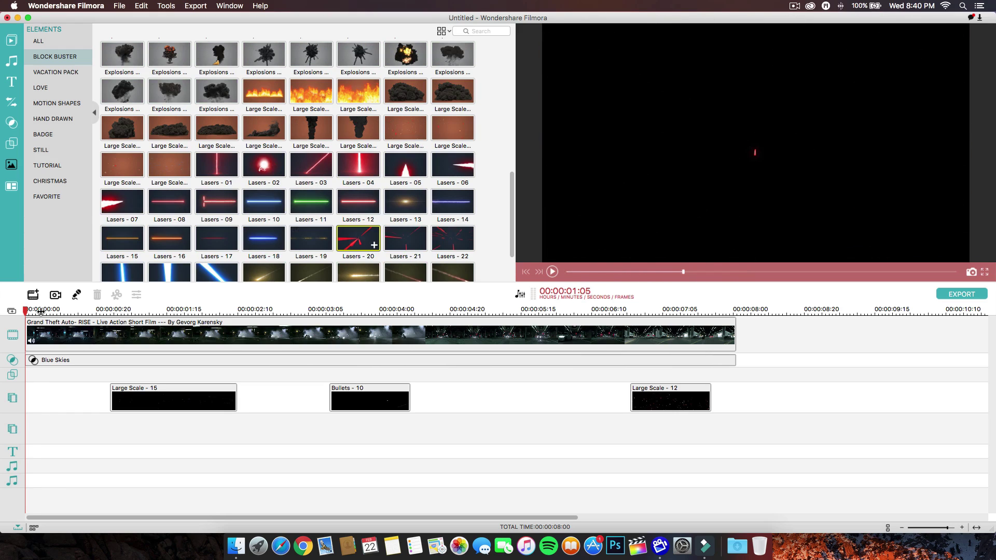
Play the street clip and revert the timeline to just the bare video
{"action": "left_click", "coordinate": [41, 311]}
{"action": "key", "text": "space"}
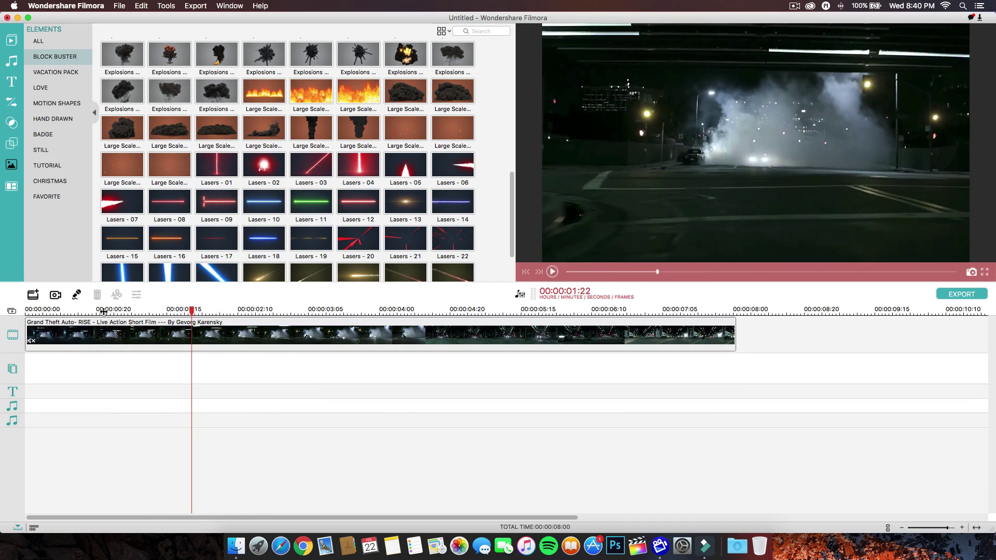
{"action": "left_click", "coordinate": [111, 311]}
{"action": "key", "text": "space"}
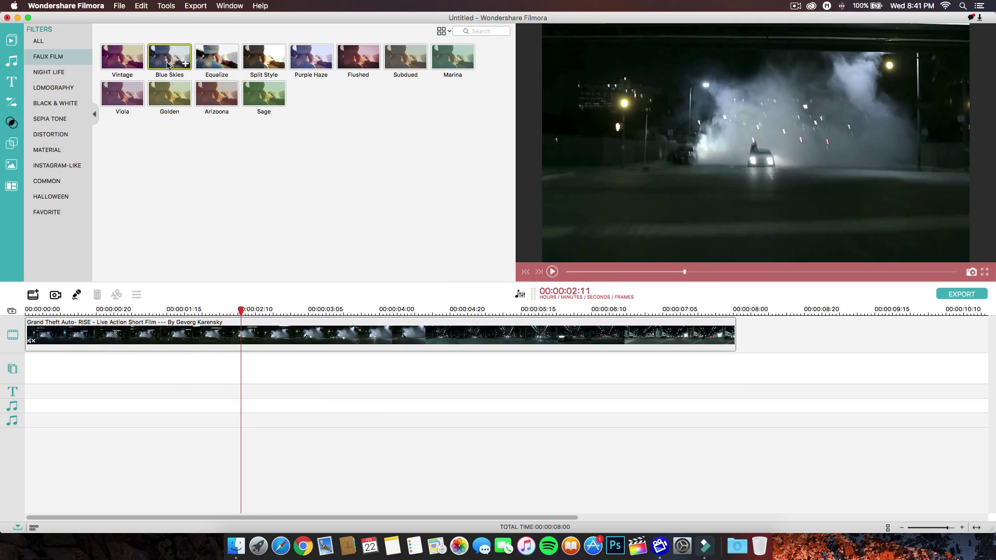
Apply the Blue Skies filter to the video and stretch it to 00:00:08:00
{"action": "left_click", "coordinate": [170, 65]}
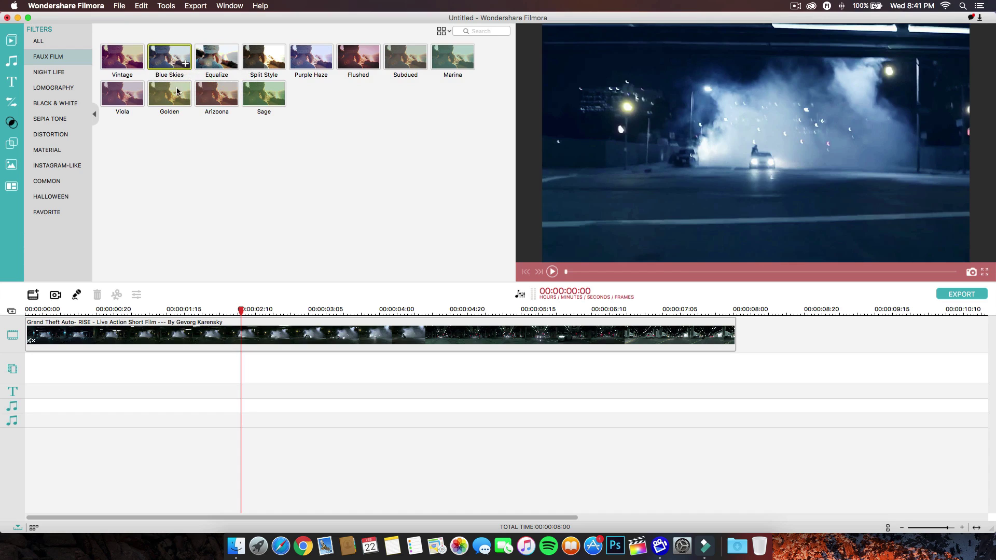
{"action": "left_click_drag", "start_coordinate": [116, 287], "coordinate": [34, 363]}
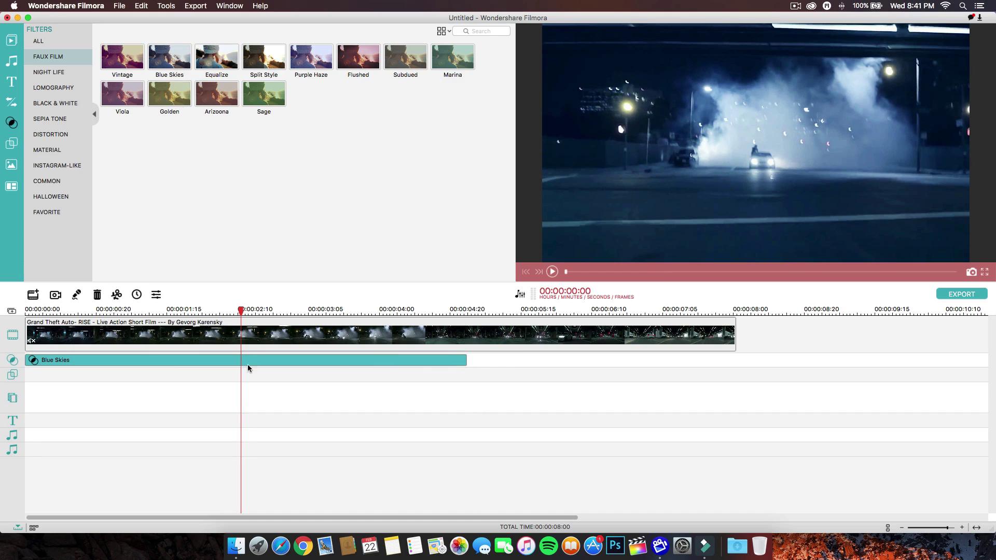
{"action": "left_click_drag", "start_coordinate": [476, 360], "coordinate": [735, 359]}
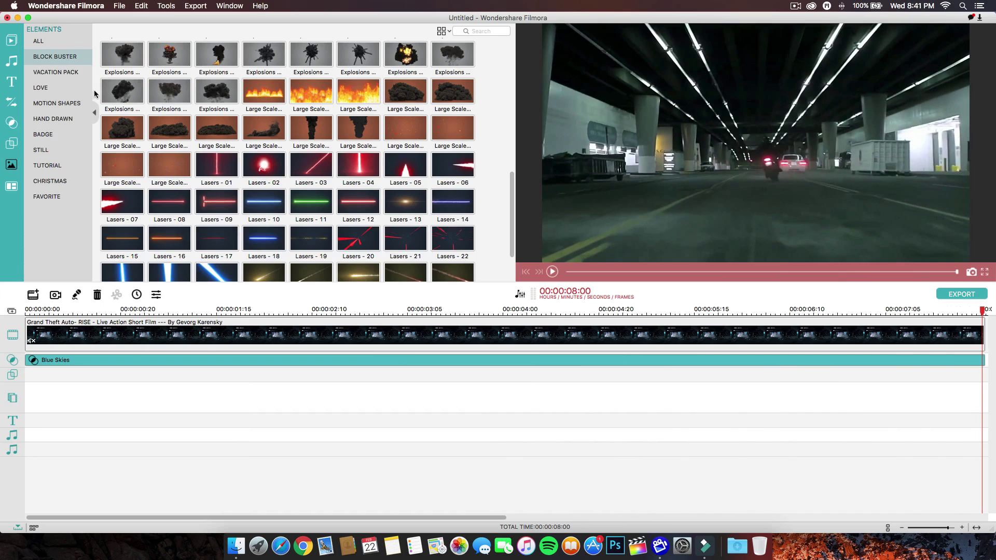
Add Bullets - 10 to the overlay track, starting at 00:00:01:01
{"action": "scroll", "coordinate": [330, 109], "scroll_direction": "up", "scroll_amount": 10}
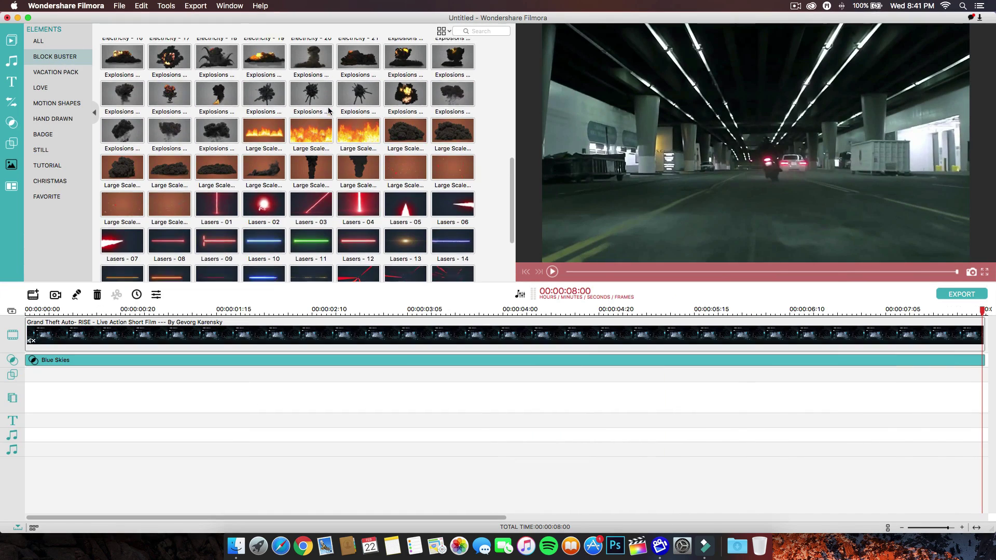
{"action": "left_click", "coordinate": [217, 134]}
{"action": "left_click_drag", "start_coordinate": [217, 135], "coordinate": [201, 389]}
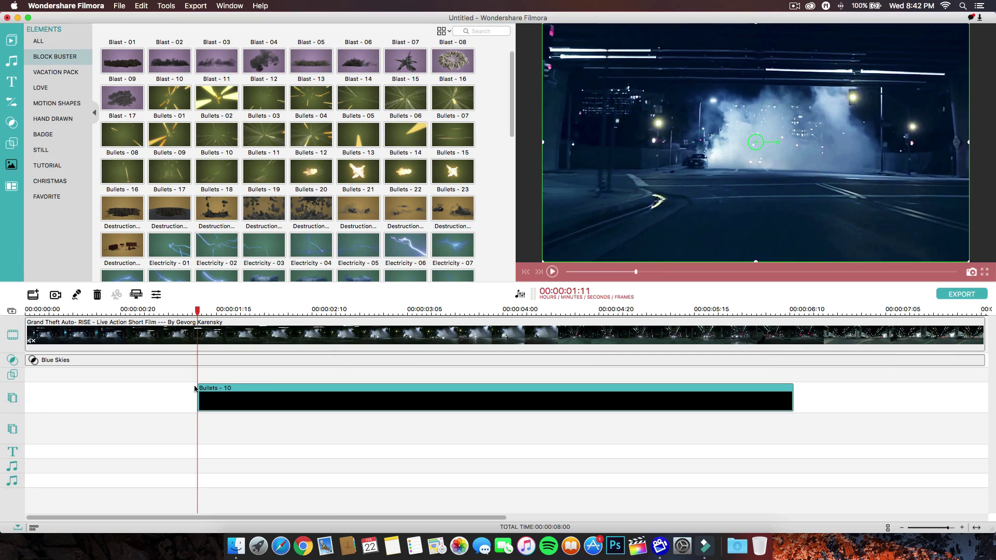
{"action": "left_click", "coordinate": [150, 309]}
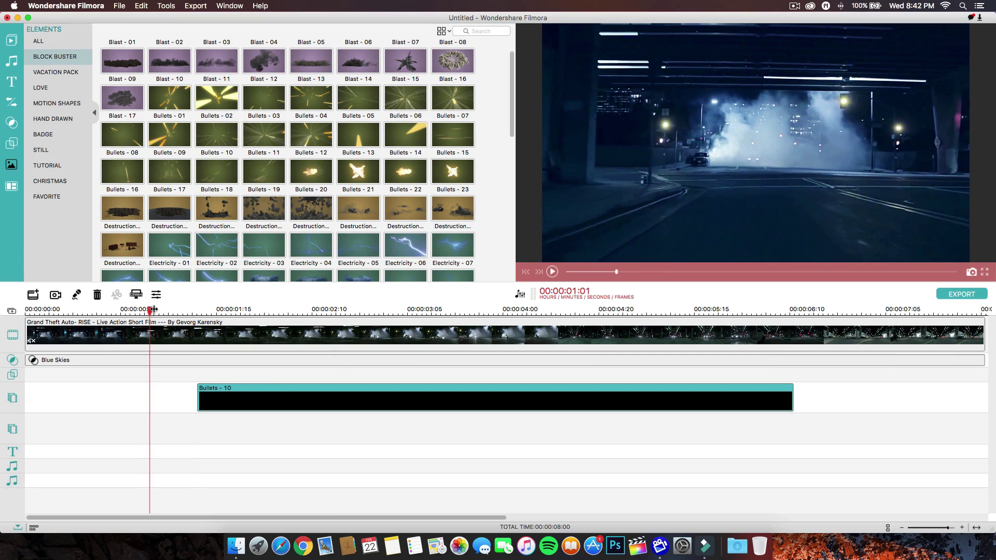
{"action": "left_click_drag", "start_coordinate": [217, 397], "coordinate": [189, 397]}
Split Bullets - 10 at 00:00:02:11 and delete the second half
{"action": "left_click", "coordinate": [326, 310]}
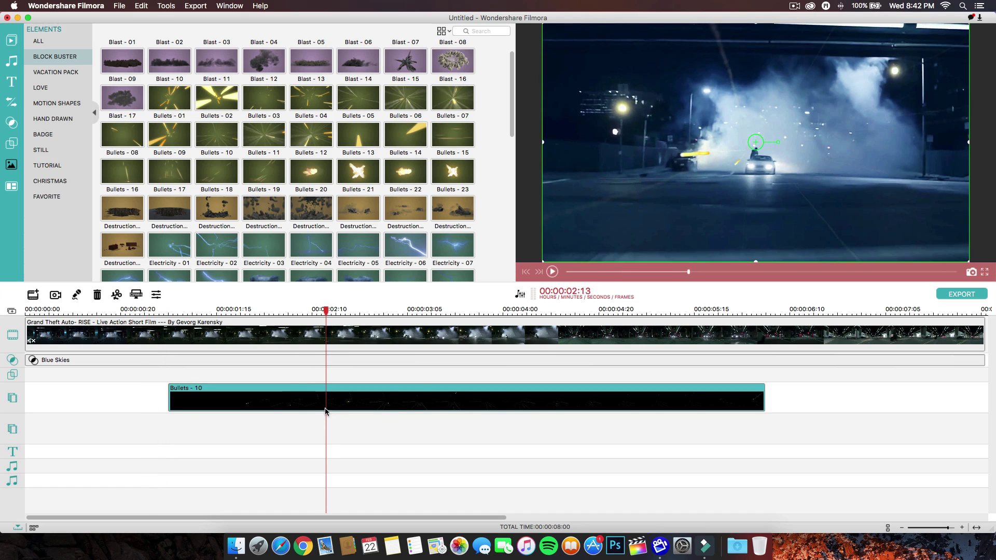
{"action": "left_click", "coordinate": [317, 310]}
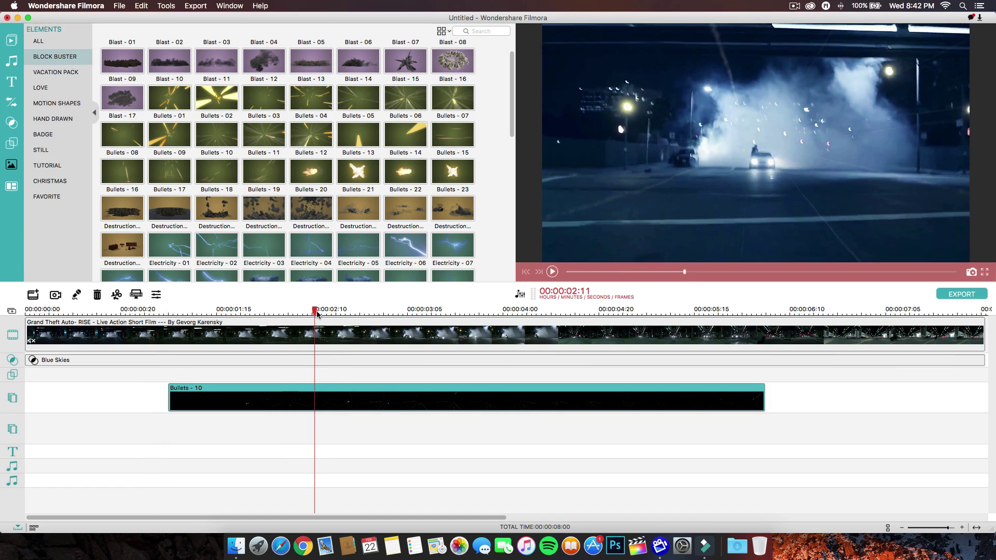
{"action": "right_click", "coordinate": [338, 398]}
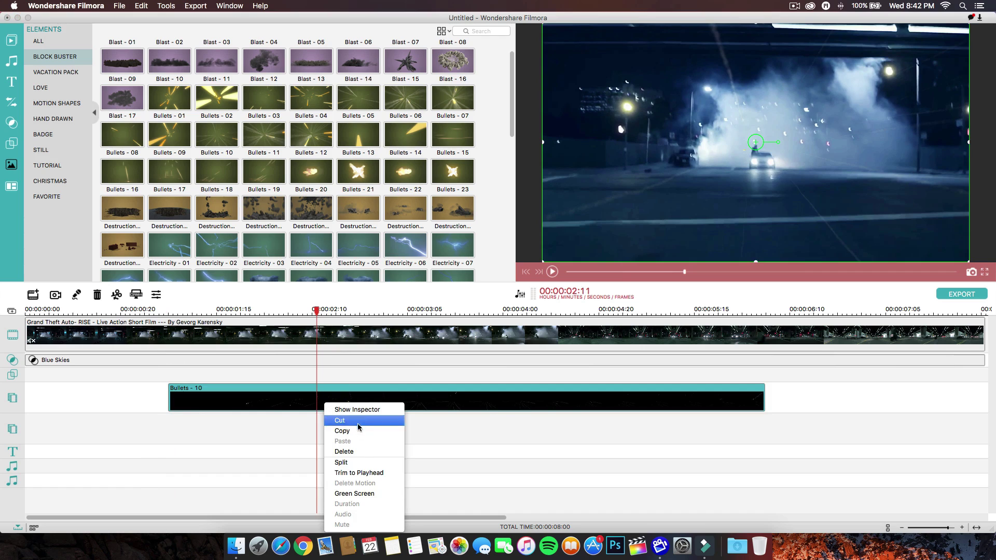
{"action": "left_click", "coordinate": [363, 461]}
{"action": "key", "text": "Delete"}
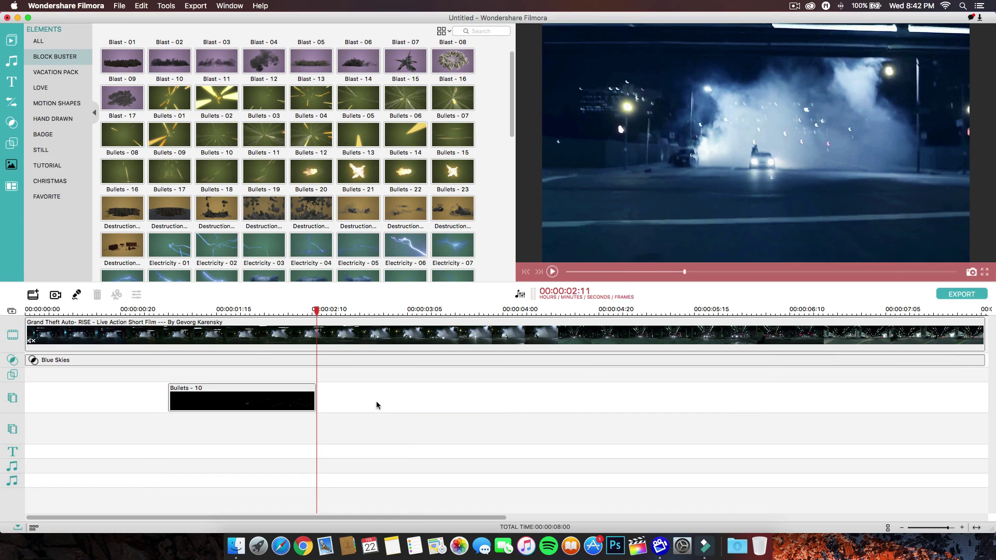
{"action": "left_click", "coordinate": [306, 399]}
{"action": "left_click", "coordinate": [833, 311]}
{"action": "left_click_drag", "start_coordinate": [833, 326], "coordinate": [149, 311]}
{"action": "scroll", "coordinate": [320, 179], "scroll_direction": "down", "scroll_amount": 3}
{"action": "scroll", "coordinate": [320, 180], "scroll_direction": "down", "scroll_amount": 10}
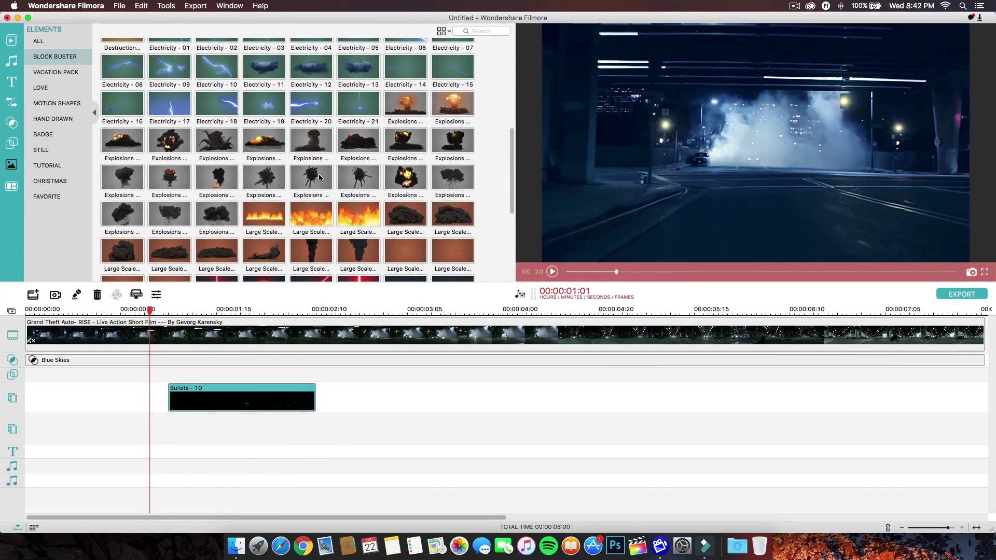
Add Large Scale - 15, trim it at 00:00:03:10, and move it to the timeline start
{"action": "left_click", "coordinate": [159, 189]}
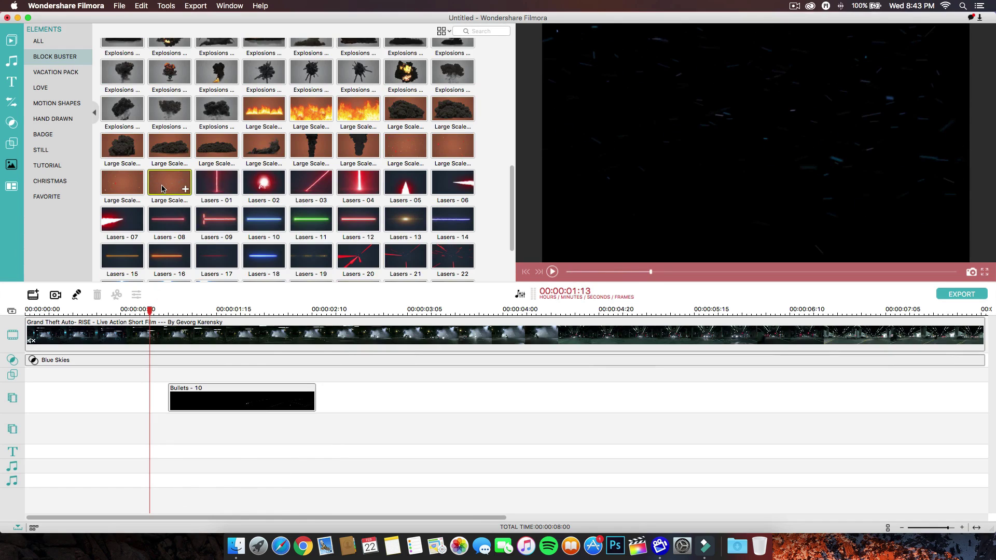
{"action": "left_click_drag", "start_coordinate": [125, 316], "coordinate": [350, 396]}
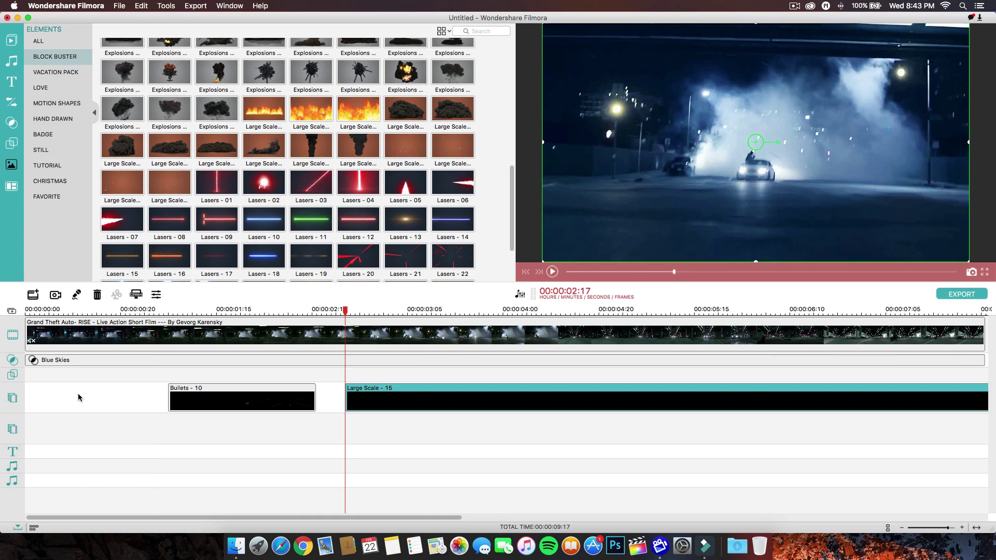
{"action": "scroll", "coordinate": [375, 379], "scroll_direction": "right", "scroll_amount": 10}
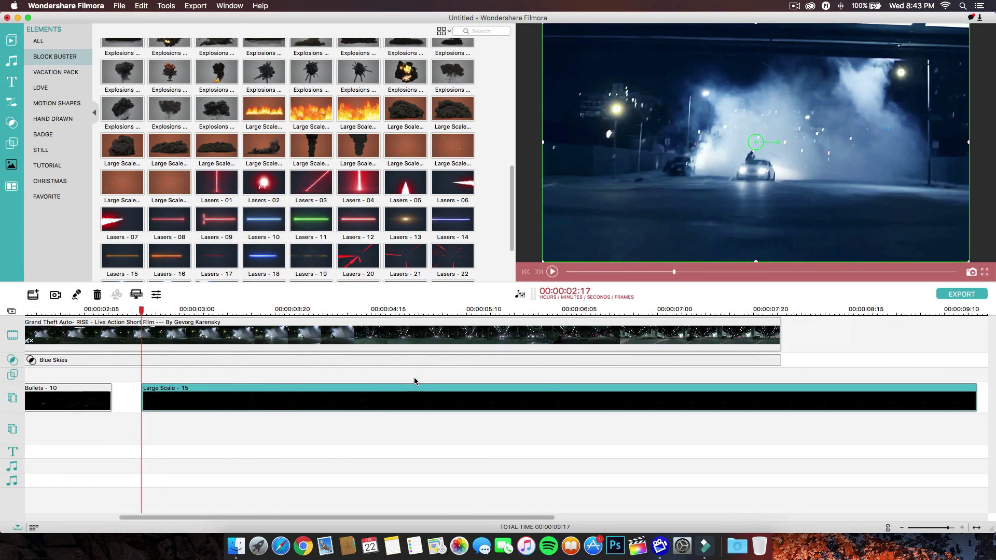
{"action": "left_click_drag", "start_coordinate": [891, 400], "coordinate": [149, 363]}
{"action": "key", "text": "Delete"}
{"action": "scroll", "coordinate": [149, 363], "scroll_direction": "left", "scroll_amount": 6}
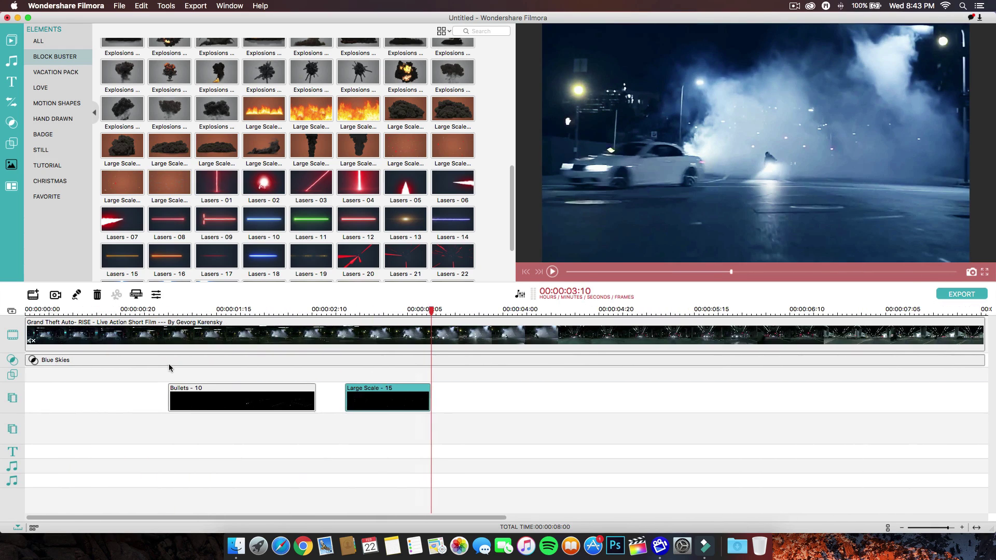
{"action": "left_click_drag", "start_coordinate": [366, 399], "coordinate": [64, 404]}
Play back the timeline from the start, then set the playhead to 00:00:07:04
{"action": "key", "text": "space"}
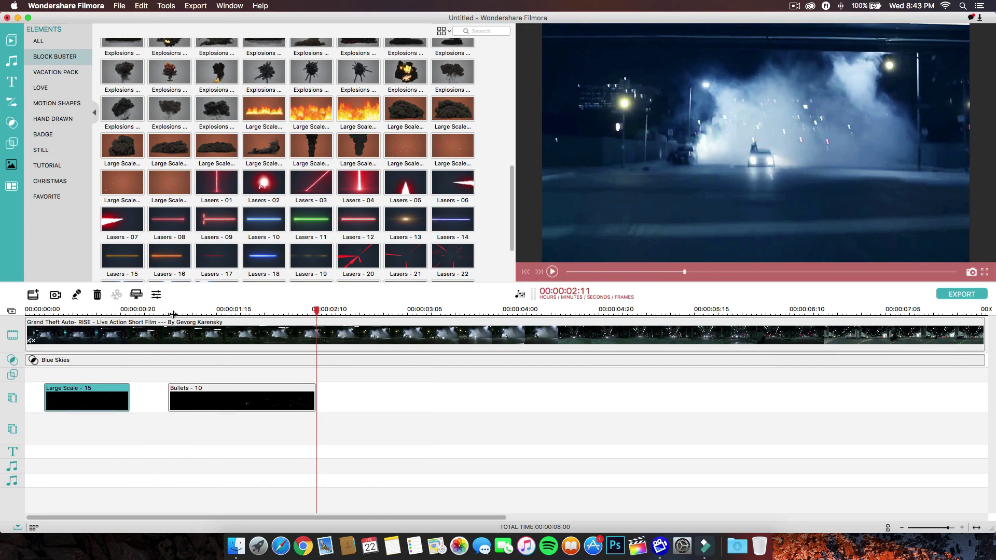
{"action": "scroll", "coordinate": [173, 314], "scroll_direction": "left", "scroll_amount": 1}
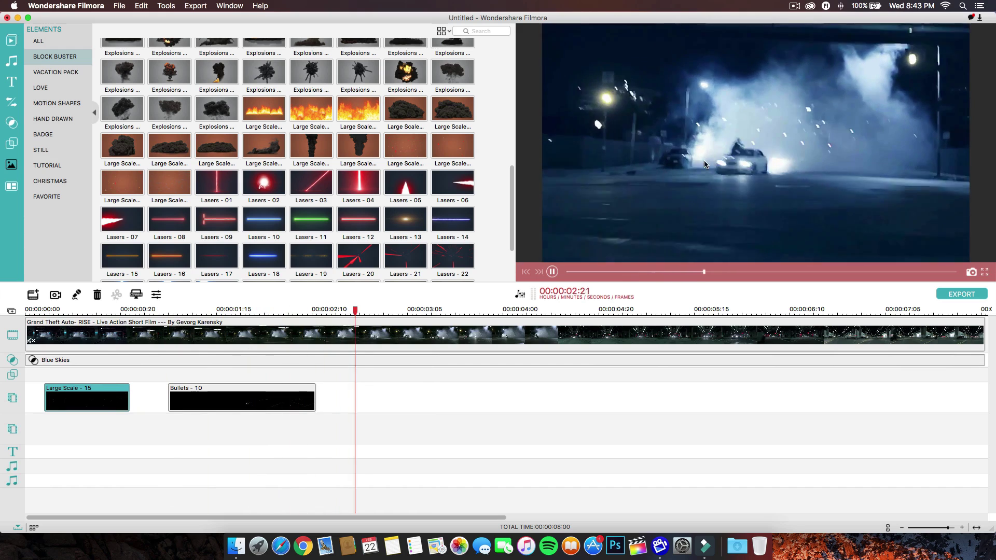
{"action": "key", "text": "space"}
{"action": "key", "text": "space"}
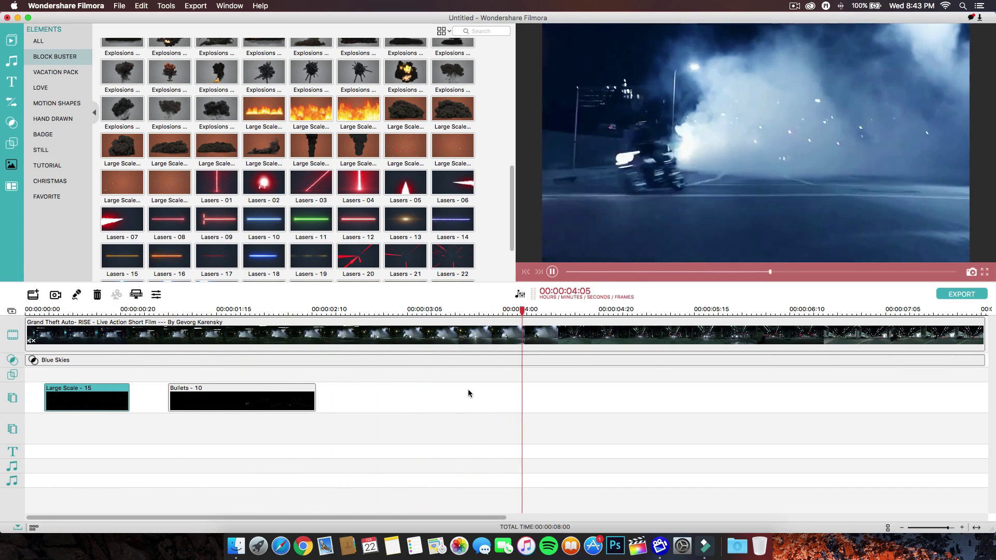
{"action": "scroll", "coordinate": [467, 395], "scroll_direction": "right", "scroll_amount": 3}
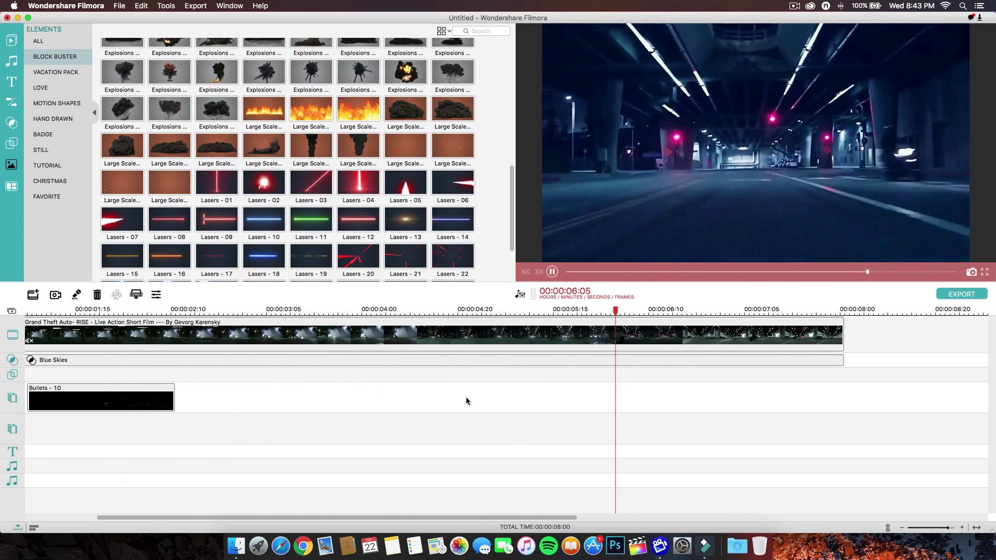
{"action": "key", "text": "space"}
{"action": "left_click", "coordinate": [739, 310]}
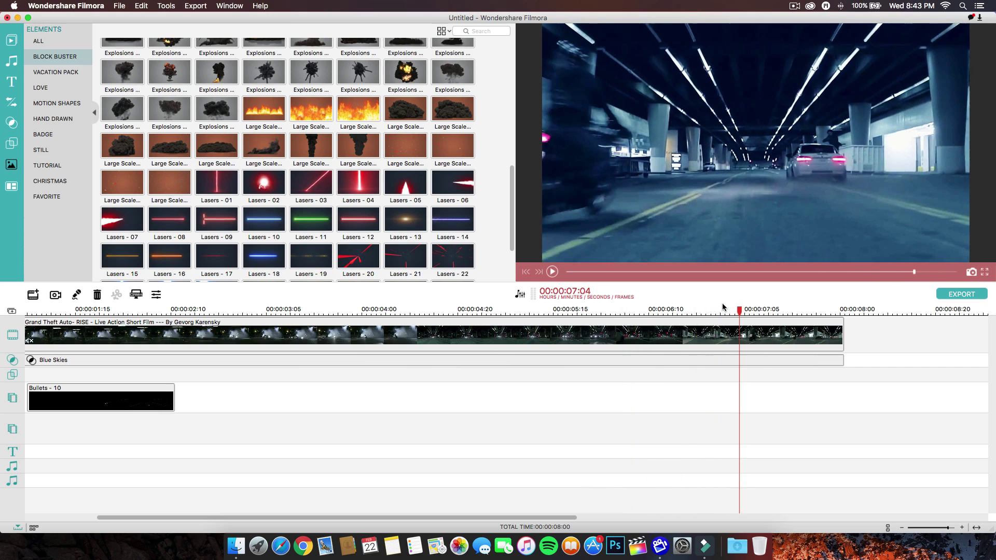
Preview two Large Scale elements from the library
{"action": "scroll", "coordinate": [392, 107], "scroll_direction": "down", "scroll_amount": 3}
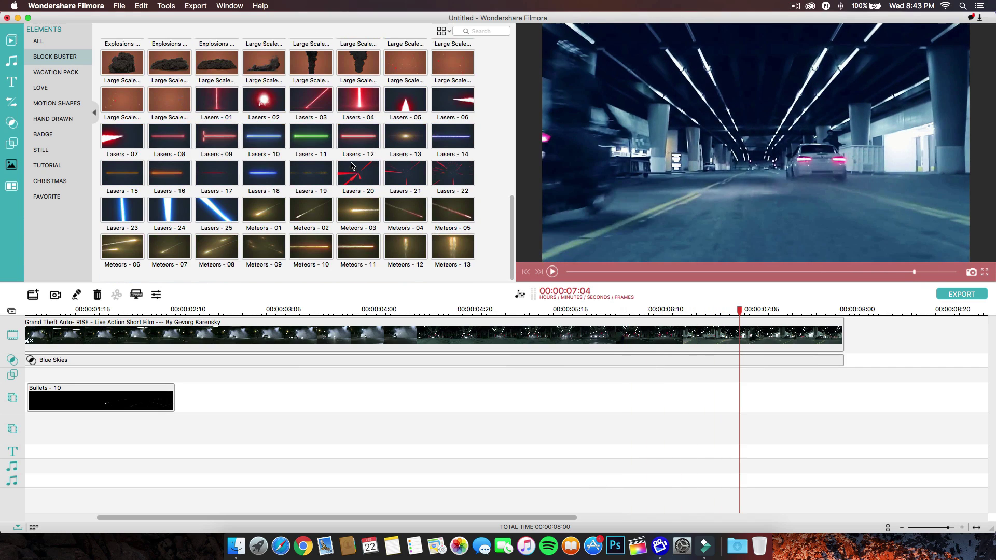
{"action": "left_click", "coordinate": [403, 96]}
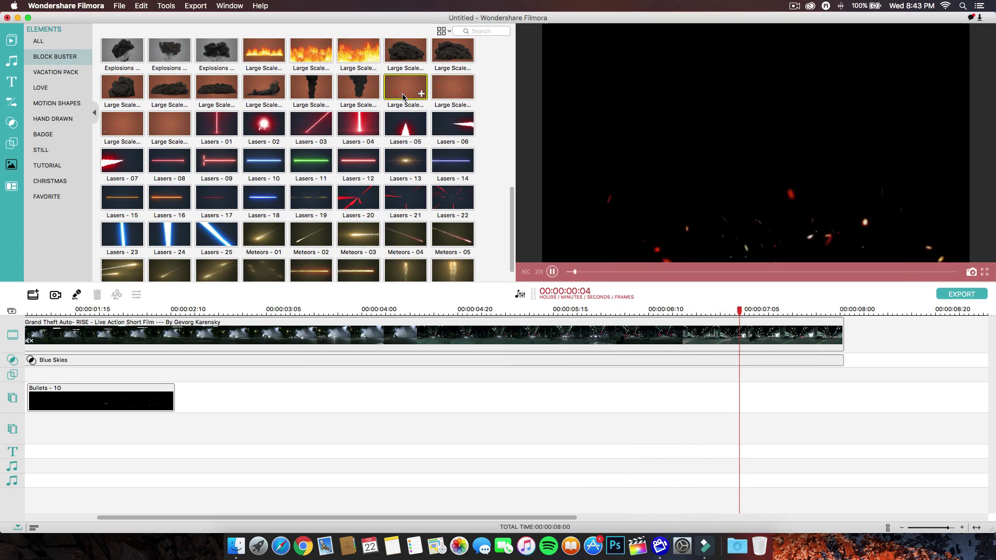
{"action": "left_click", "coordinate": [445, 93]}
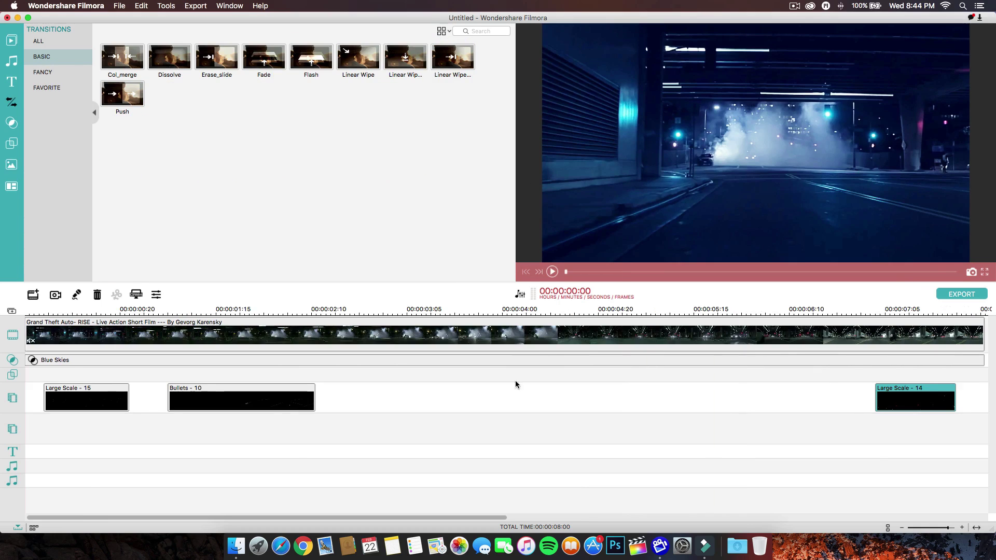
Play back the end of the timeline from around 00:00:07:01
{"action": "scroll", "coordinate": [794, 350], "scroll_direction": "right", "scroll_amount": 3}
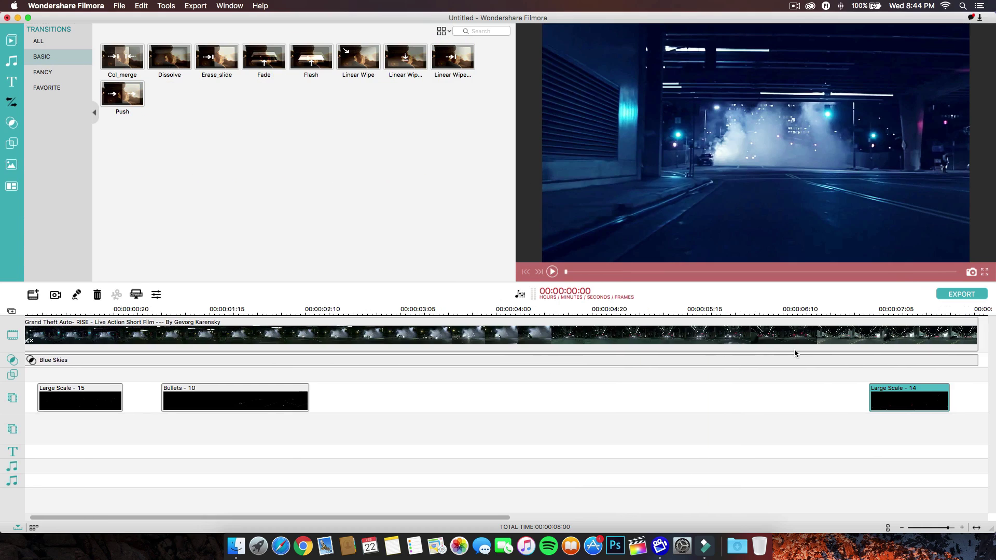
{"action": "left_click", "coordinate": [846, 309]}
{"action": "key", "text": "space"}
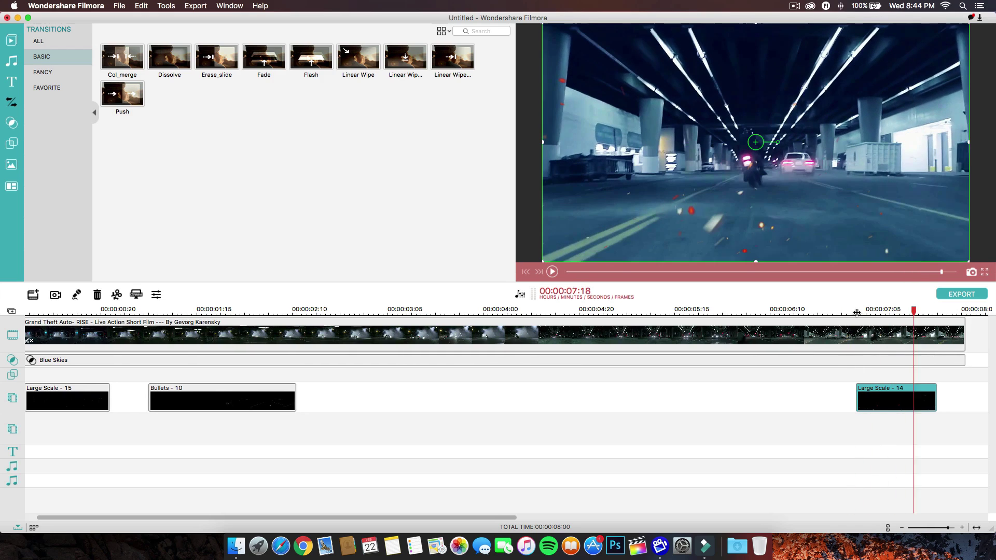
{"action": "left_click", "coordinate": [854, 309]}
{"action": "key", "text": "space"}
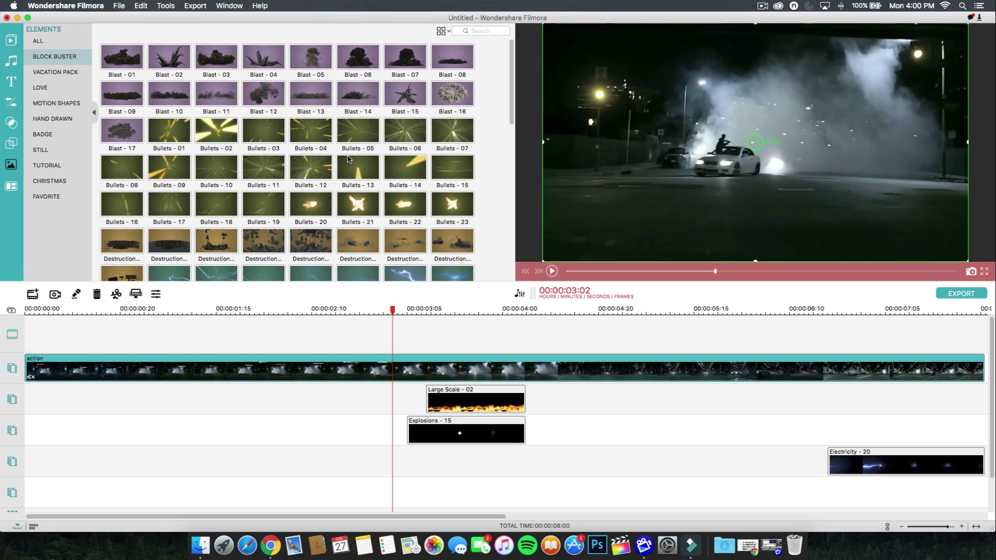
{"action": "scroll", "coordinate": [410, 179], "scroll_direction": "down", "scroll_amount": 2}
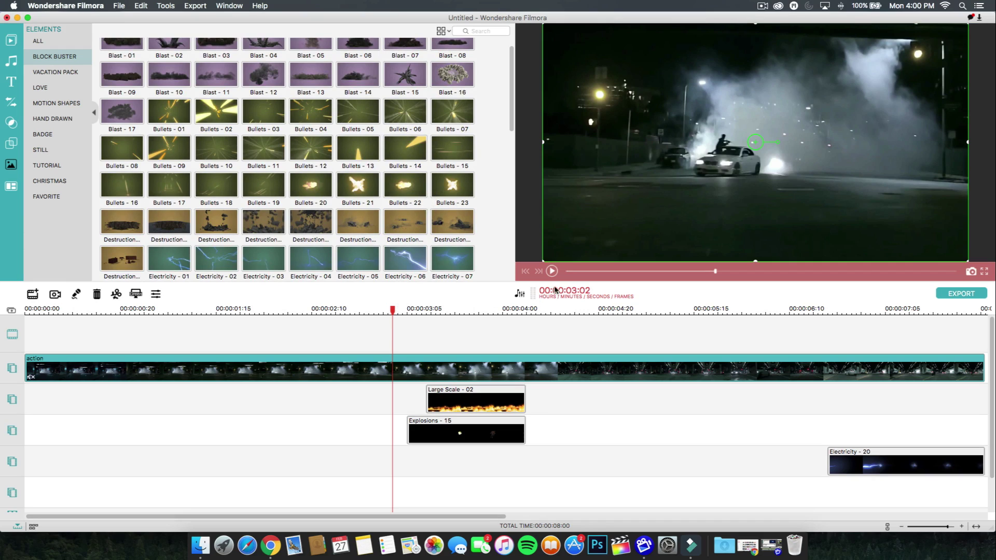
{"action": "left_click", "coordinate": [552, 271]}
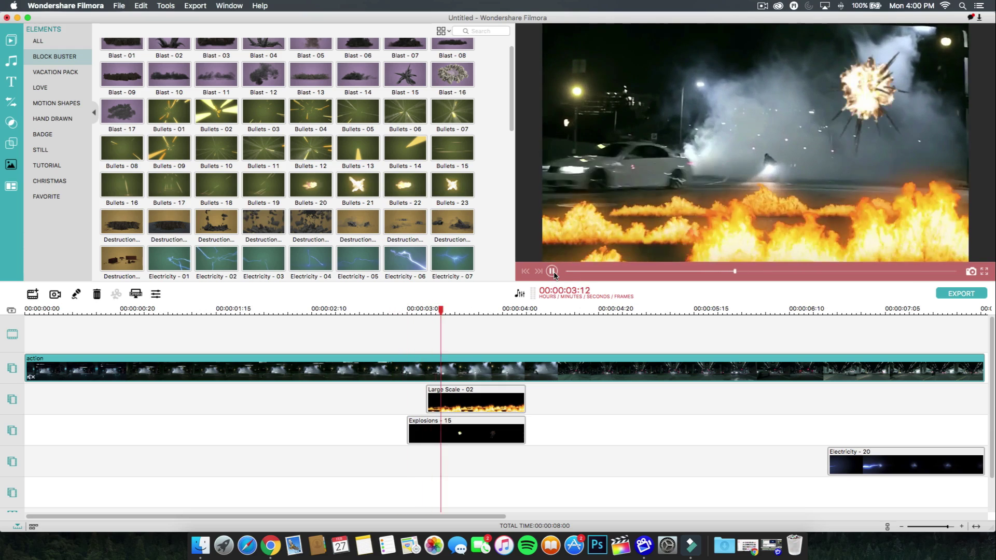
{"action": "left_click", "coordinate": [551, 271]}
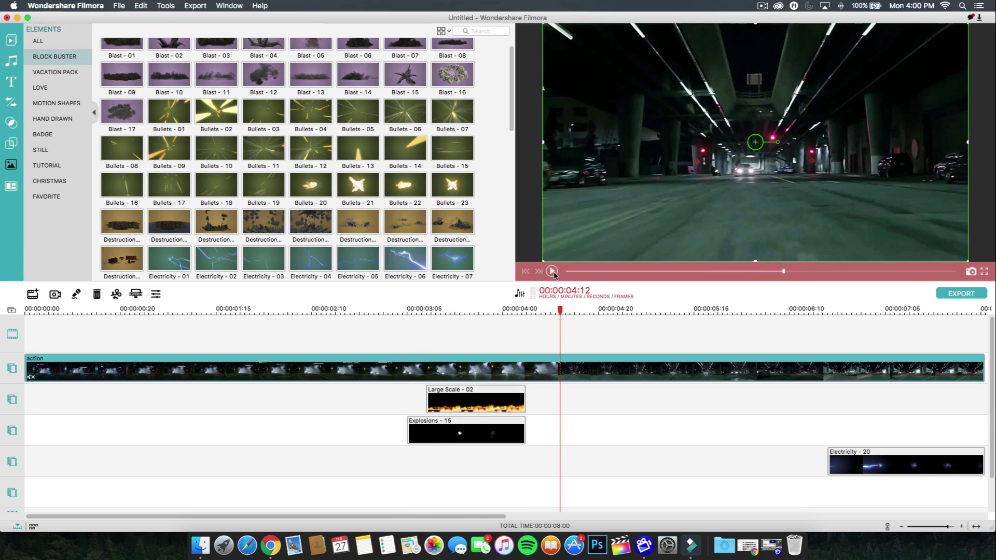
{"action": "left_click", "coordinate": [426, 310]}
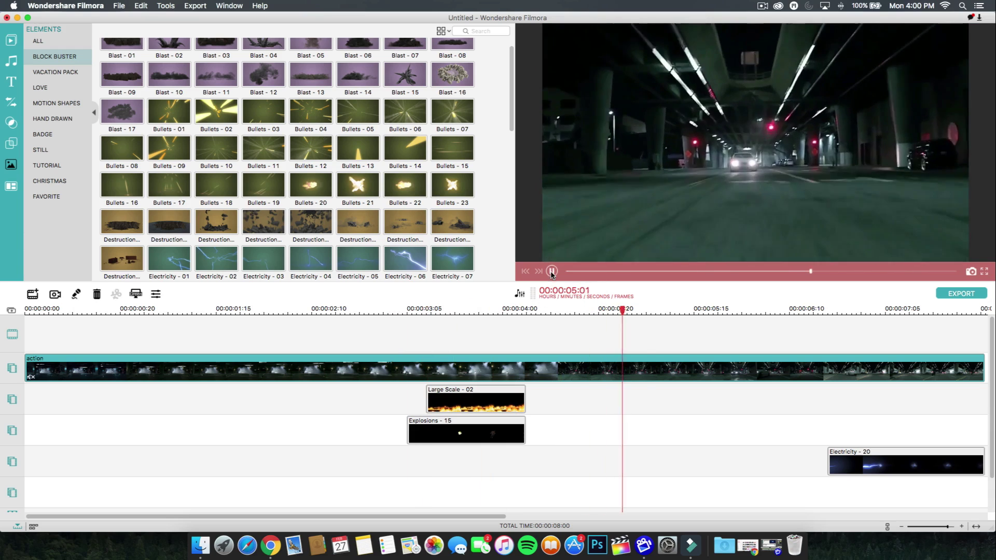
{"action": "left_click", "coordinate": [459, 399]}
{"action": "left_click", "coordinate": [460, 431]}
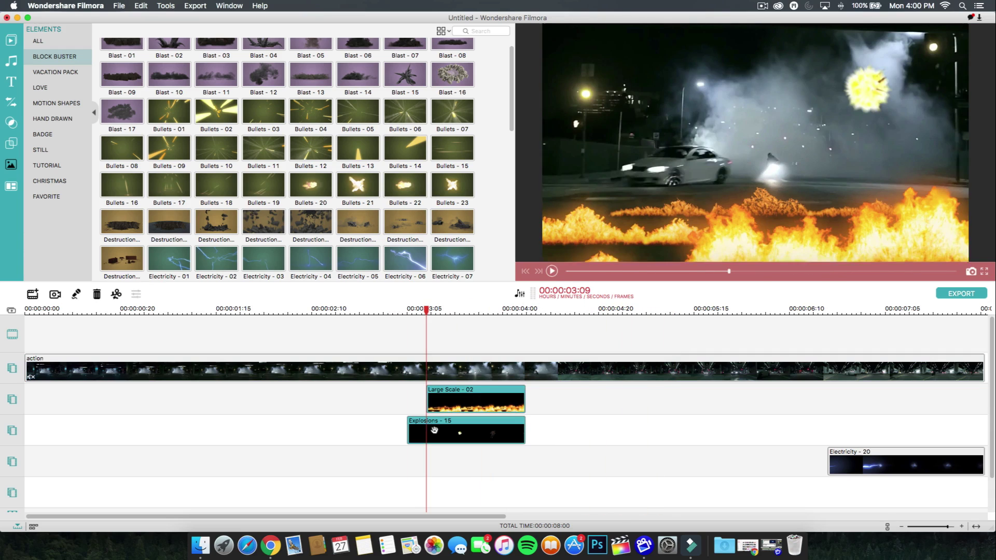
{"action": "left_click", "coordinate": [552, 272]}
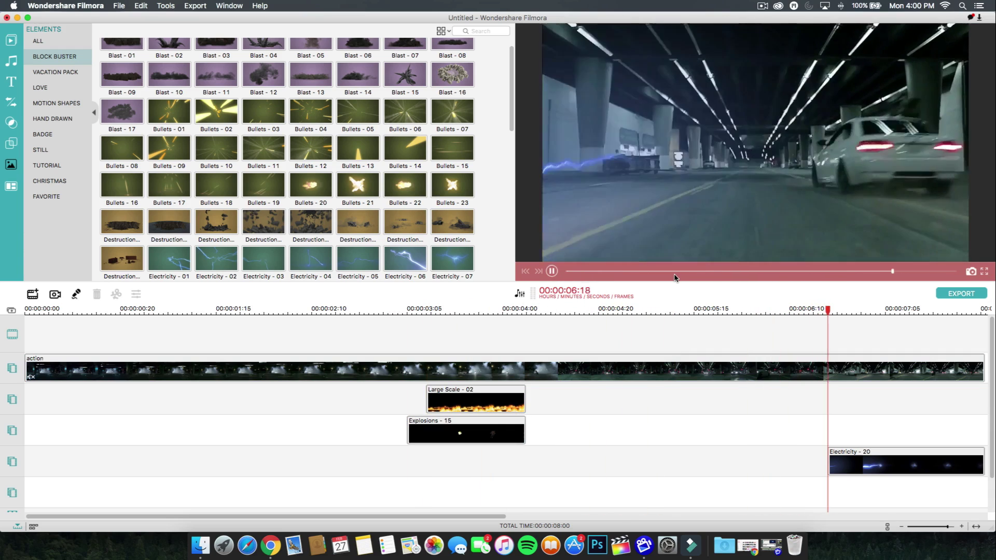
{"action": "left_click", "coordinate": [818, 310]}
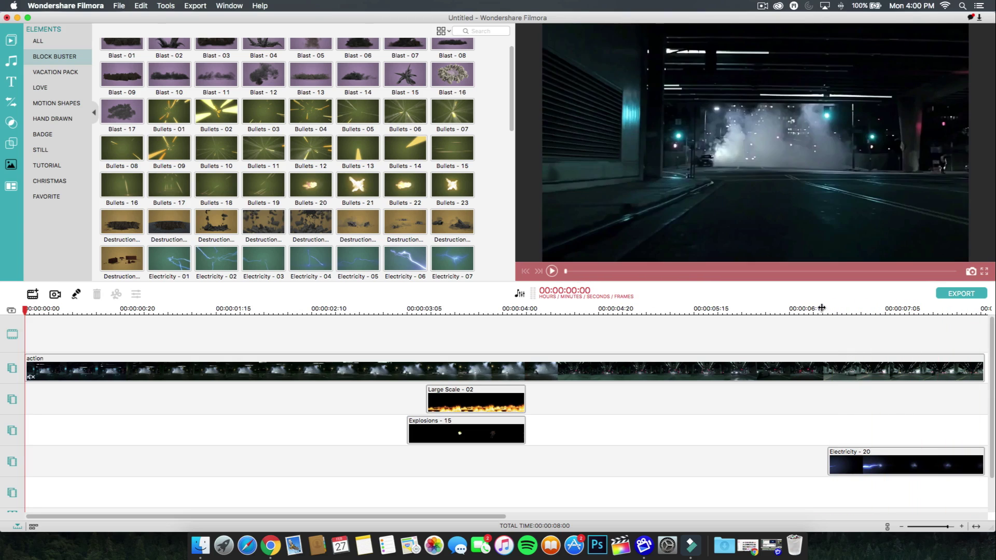
{"action": "left_click", "coordinate": [551, 271]}
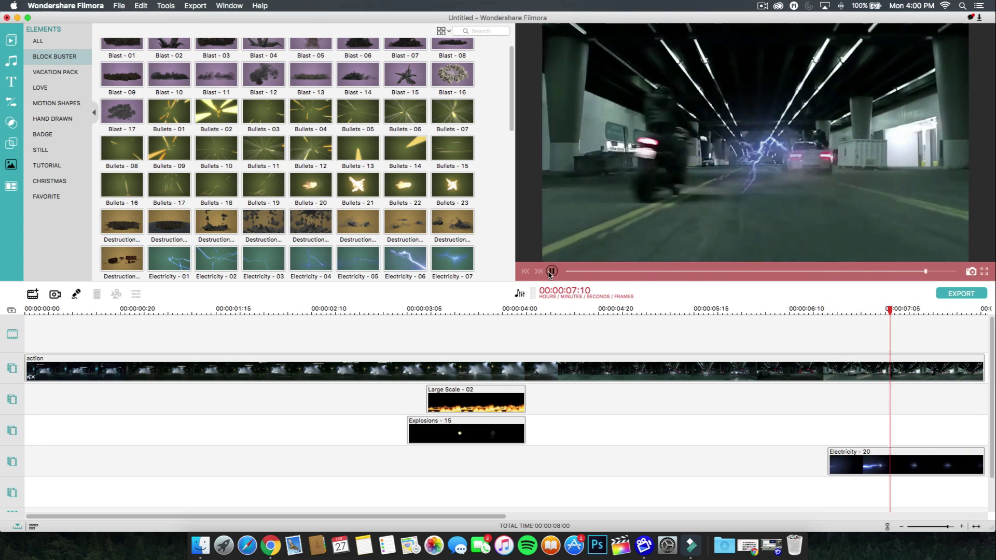
{"action": "key", "text": "space"}
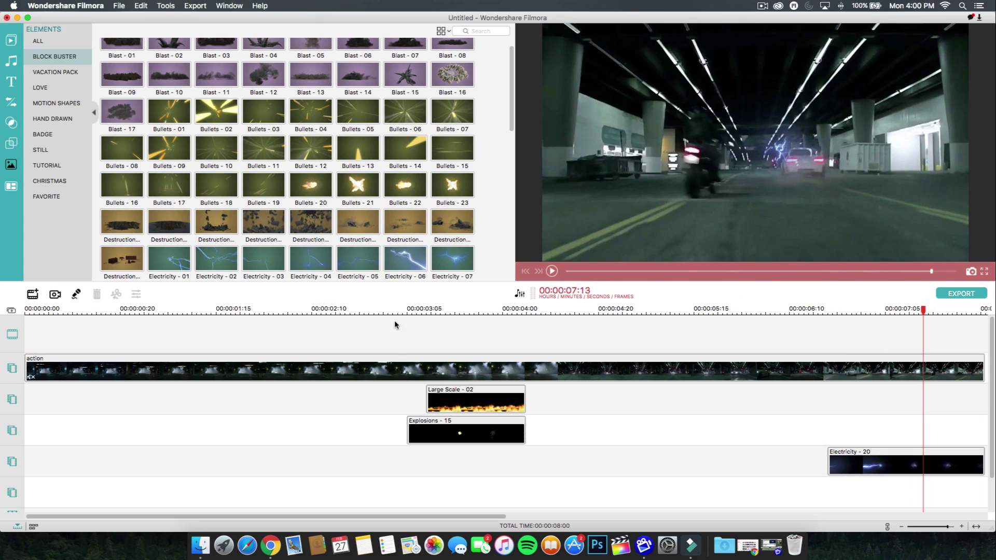
Preview the second and third Large Scale fire elements in the library
{"action": "left_click", "coordinate": [430, 399]}
{"action": "scroll", "coordinate": [351, 184], "scroll_direction": "down", "scroll_amount": 5}
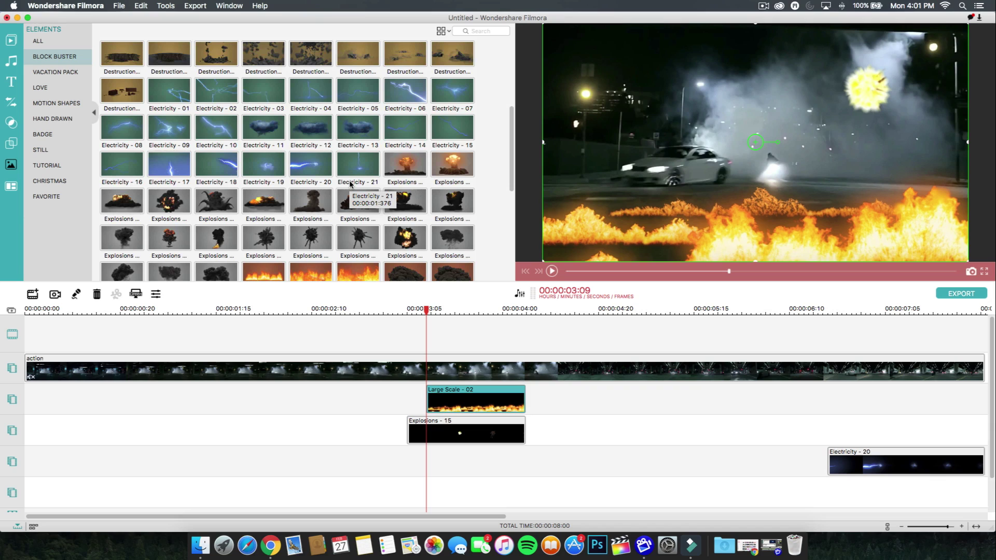
{"action": "scroll", "coordinate": [351, 183], "scroll_direction": "down", "scroll_amount": 3}
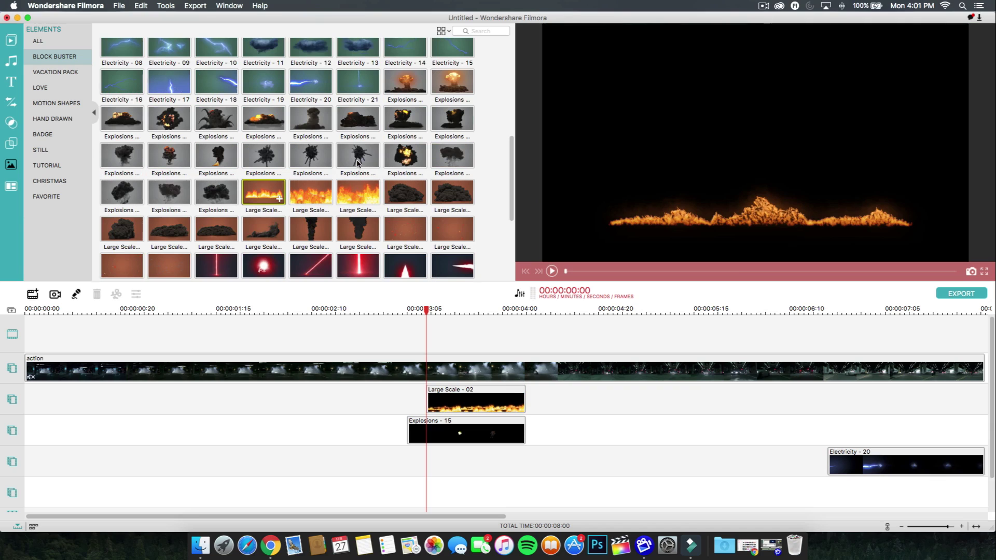
{"action": "left_click", "coordinate": [300, 199]}
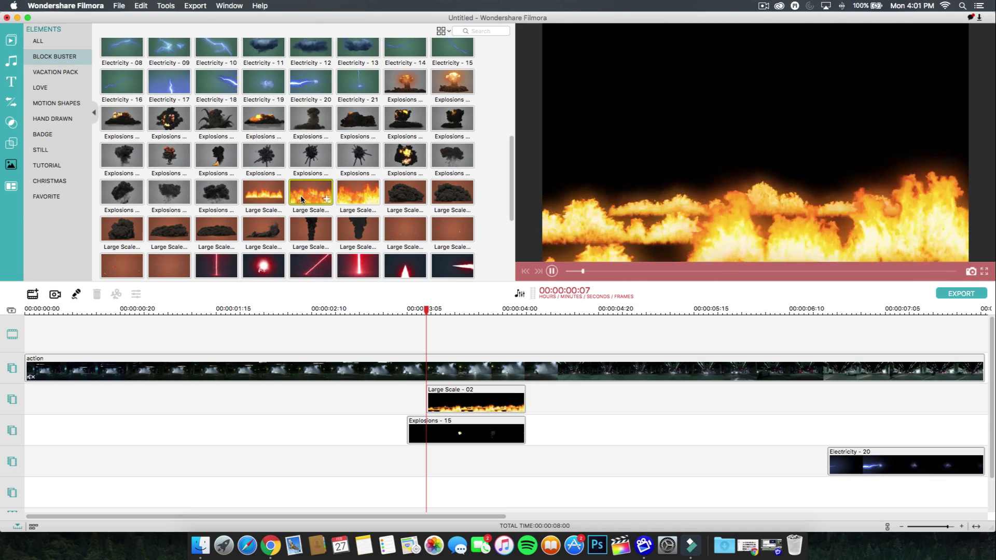
{"action": "left_click", "coordinate": [365, 198]}
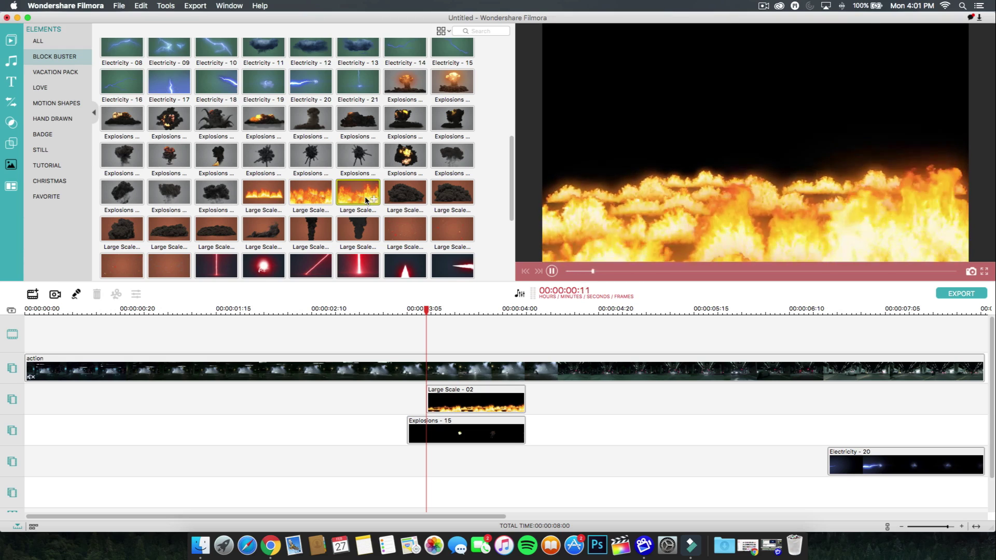
{"action": "key", "text": "space"}
Delete and restore Large Scale - 02, then nudge the Explosions - 15 burst down-right
{"action": "left_click", "coordinate": [458, 397]}
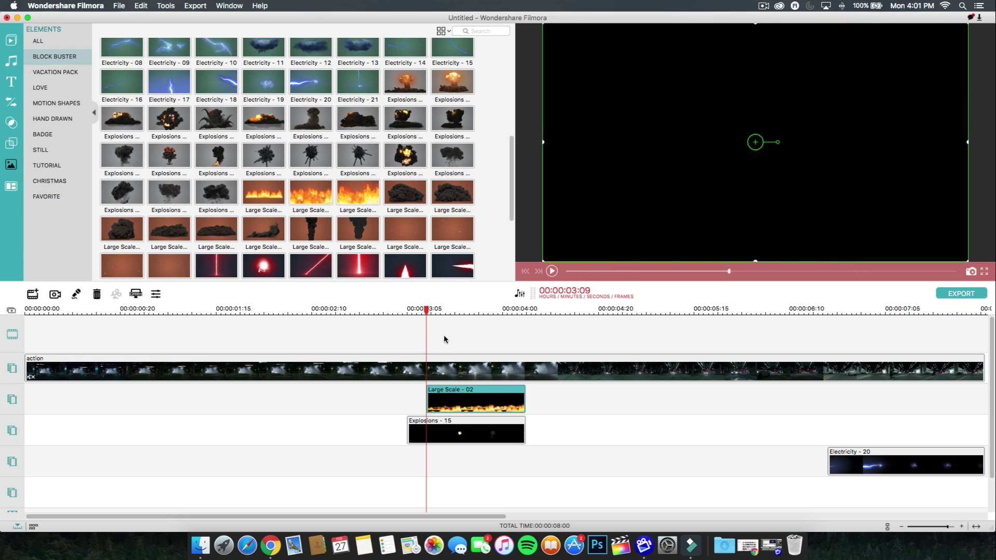
{"action": "key", "text": "space"}
{"action": "key", "text": "space"}
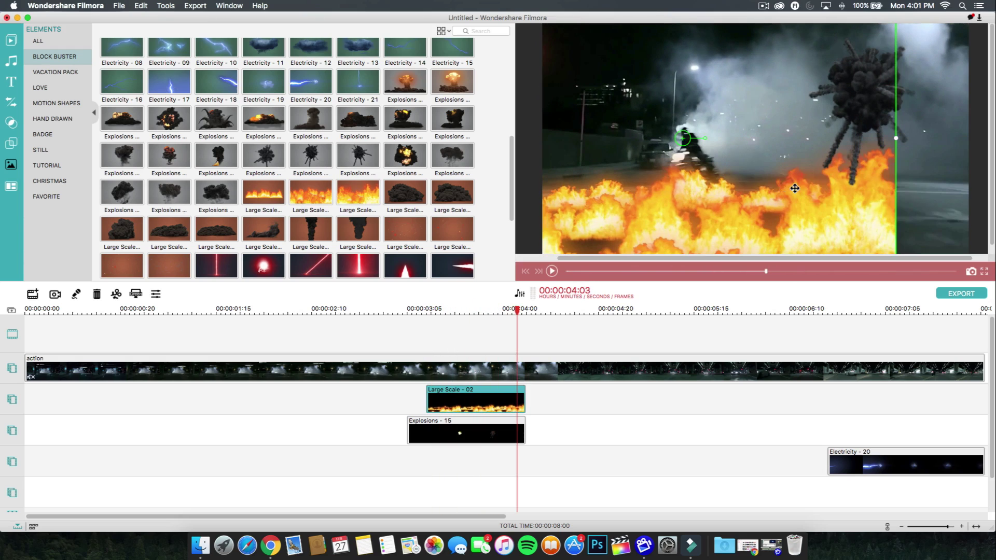
{"action": "key", "text": "Delete"}
{"action": "key", "text": "super+z"}
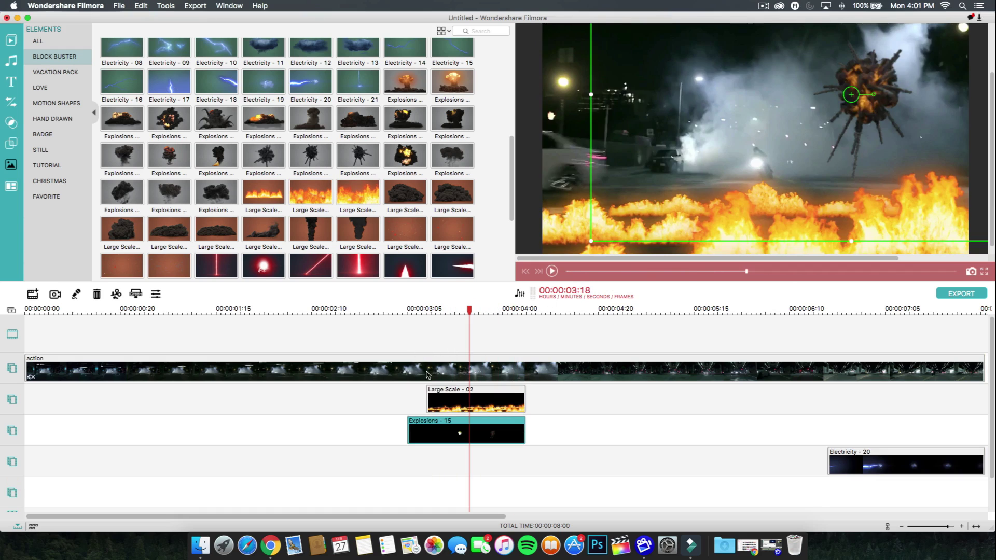
{"action": "left_click_drag", "start_coordinate": [881, 85], "coordinate": [886, 95]}
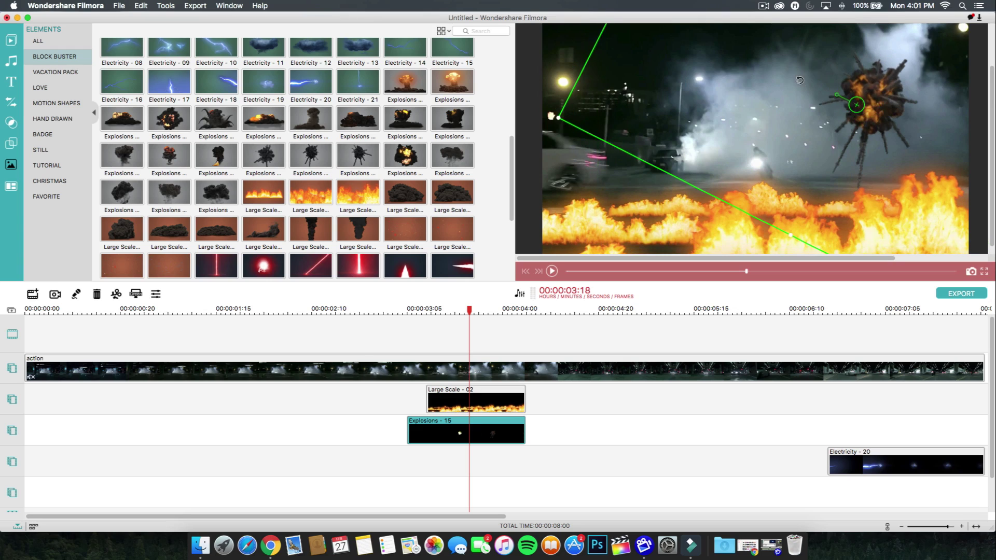
Preview an Explosions element, then play the timeline video again
{"action": "scroll", "coordinate": [363, 130], "scroll_direction": "down", "scroll_amount": 1}
{"action": "left_click", "coordinate": [405, 100]}
{"action": "scroll", "coordinate": [538, 373], "scroll_direction": "right", "scroll_amount": 5}
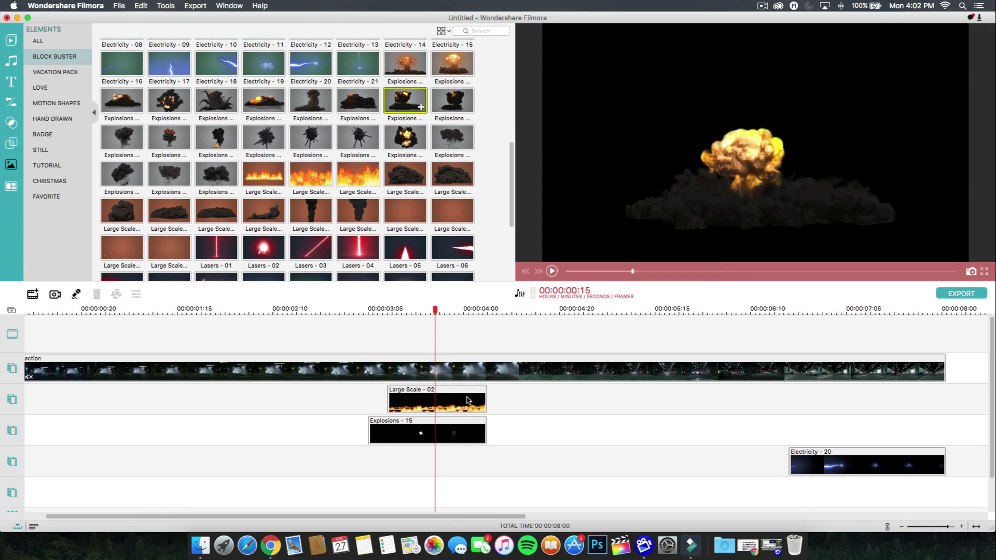
{"action": "left_click", "coordinate": [747, 430]}
{"action": "key", "text": "space"}
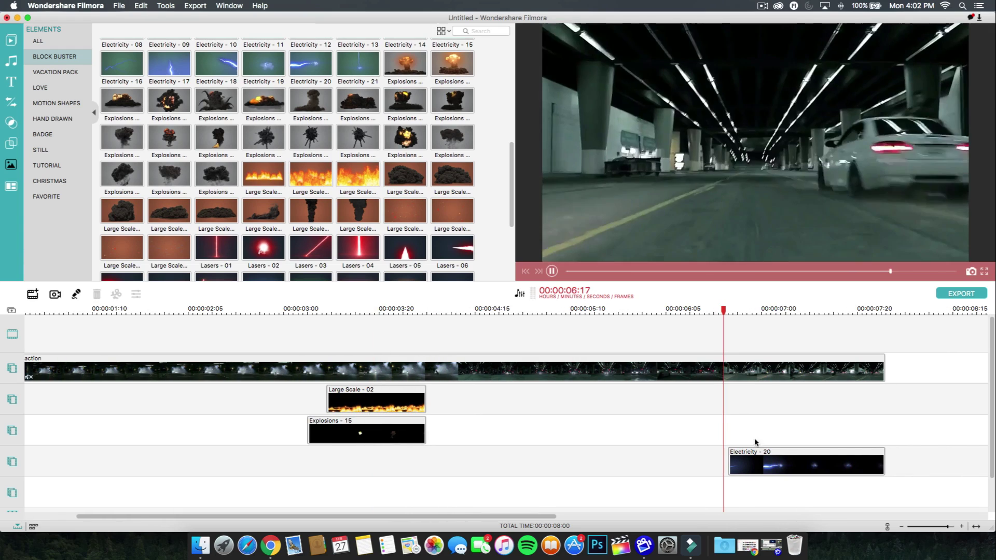
Review the Electricity - 20 lightning from about 00:00:06:17, then delete the clip
{"action": "left_click", "coordinate": [768, 461]}
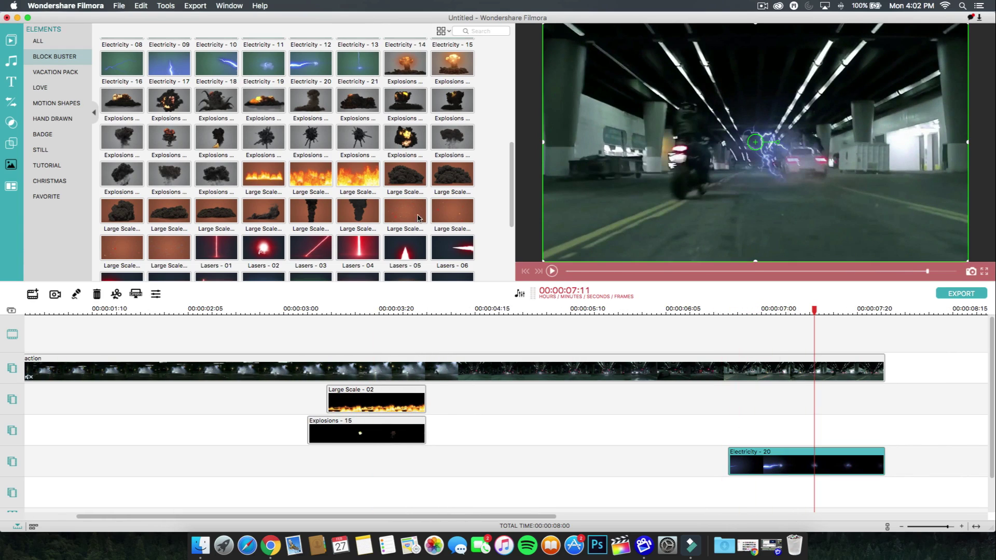
{"action": "scroll", "coordinate": [418, 218], "scroll_direction": "down", "scroll_amount": 5}
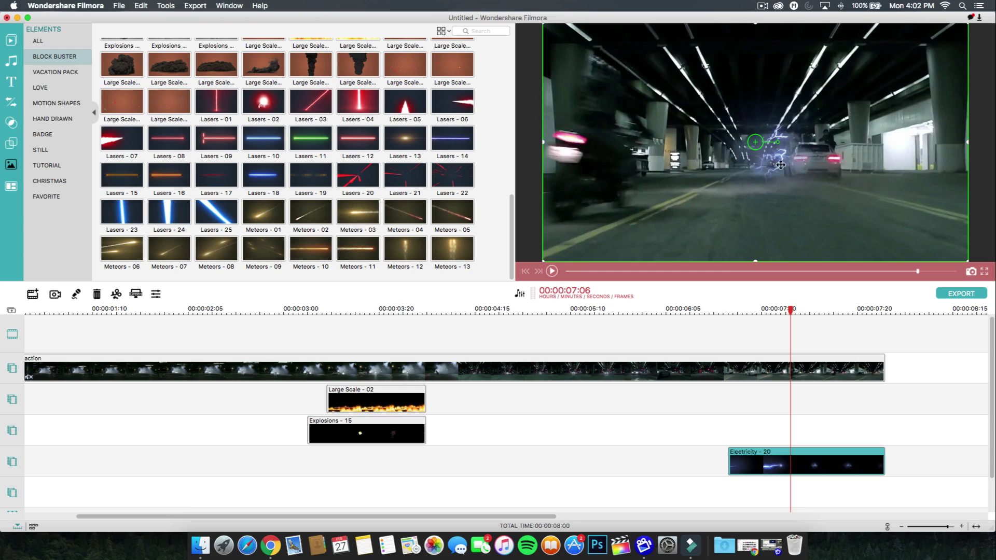
{"action": "left_click", "coordinate": [723, 311]}
{"action": "key", "text": "space"}
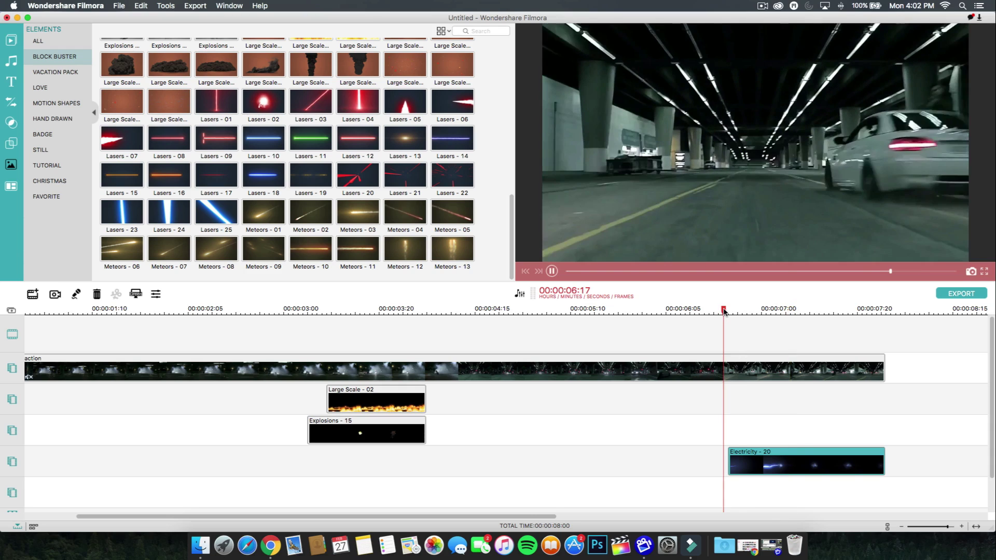
{"action": "key", "text": "space"}
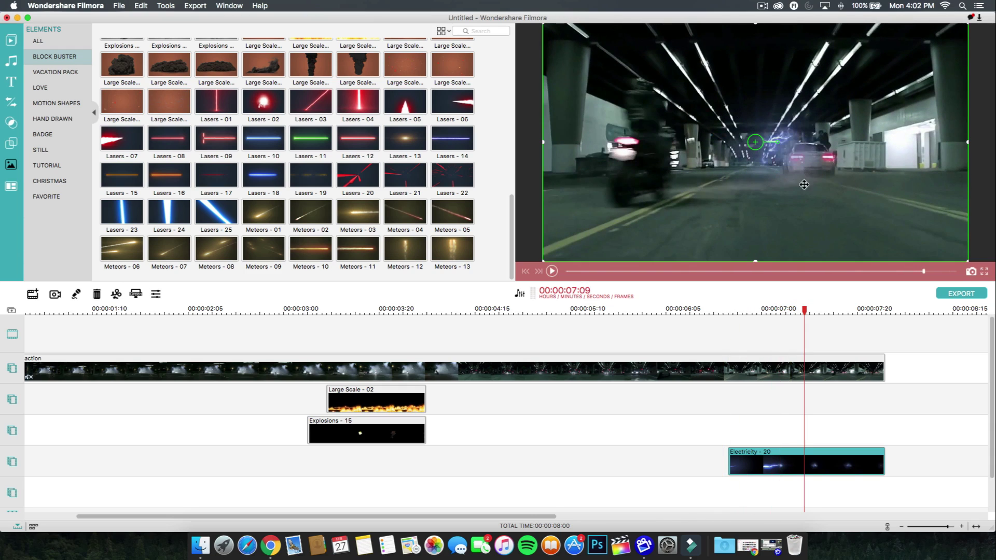
{"action": "key", "text": "space"}
{"action": "left_click", "coordinate": [734, 310]}
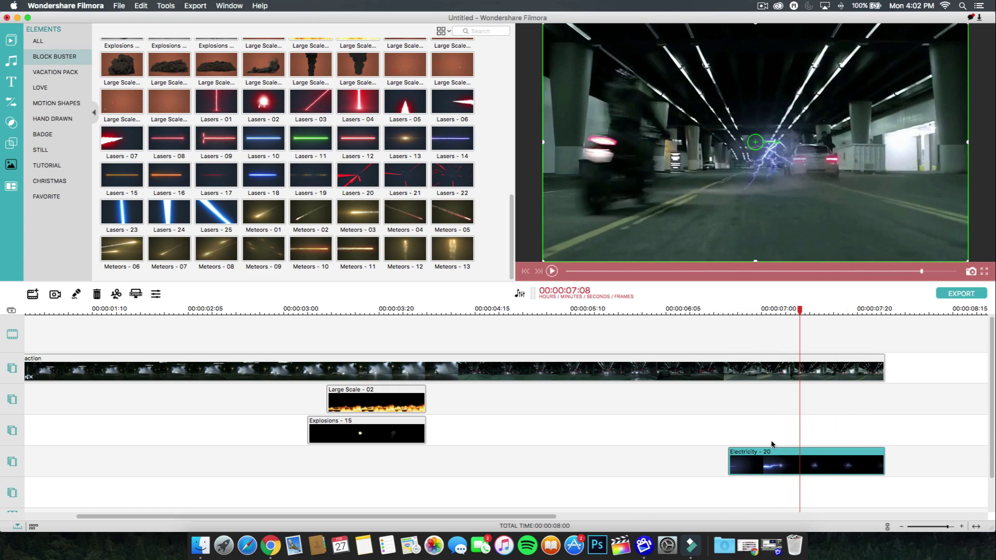
{"action": "key", "text": "Delete"}
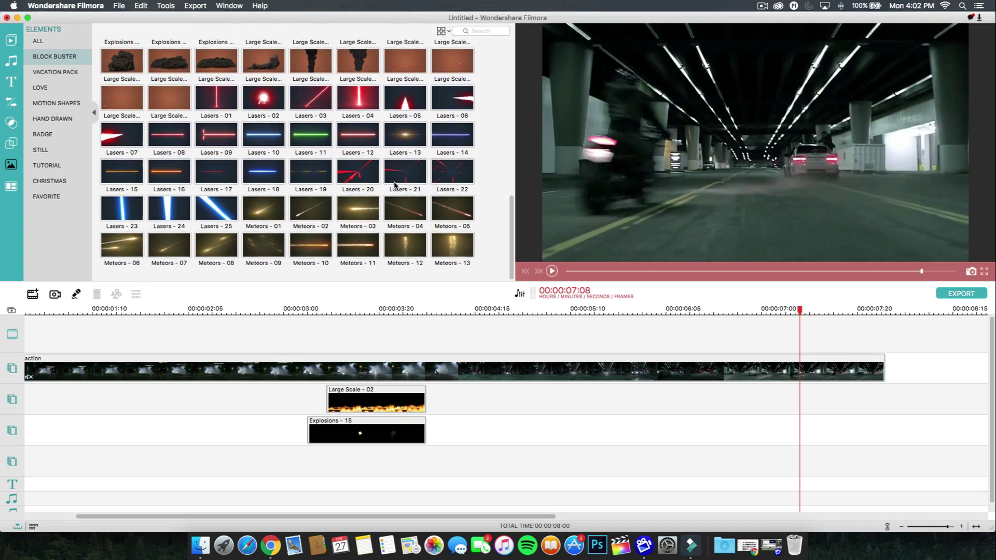
Place Electricity - 20 on the third track at the playhead and play it
{"action": "scroll", "coordinate": [396, 184], "scroll_direction": "up", "scroll_amount": 5}
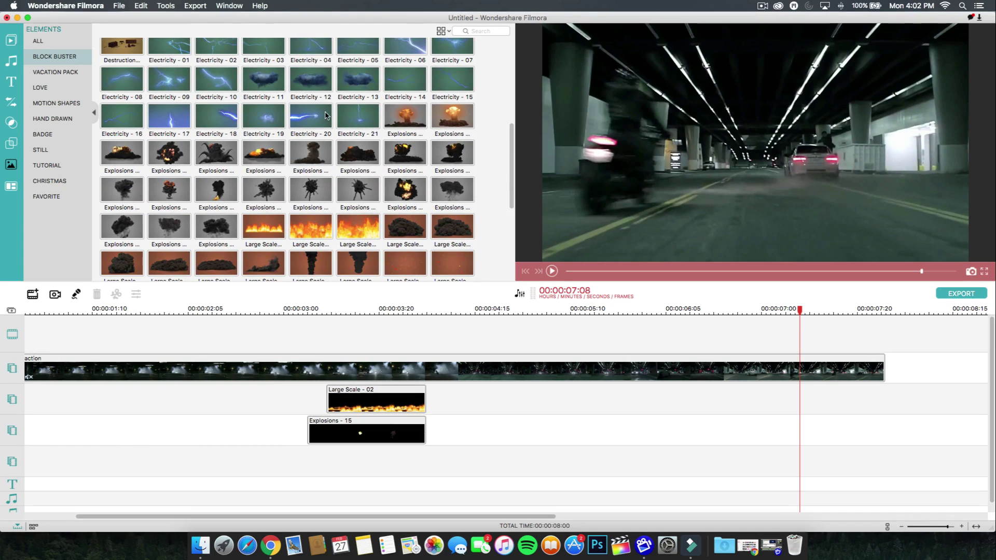
{"action": "left_click", "coordinate": [319, 123]}
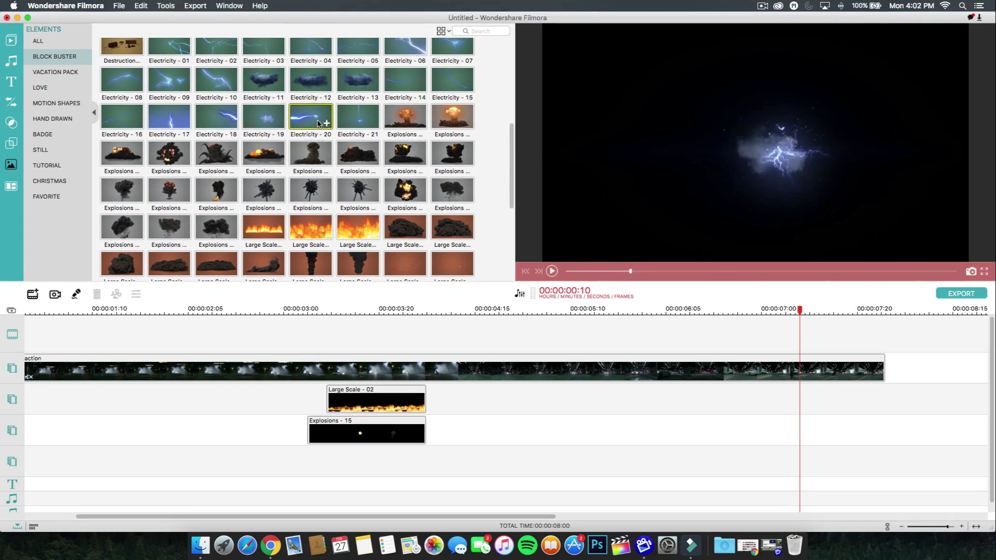
{"action": "left_click_drag", "start_coordinate": [318, 122], "coordinate": [826, 430]}
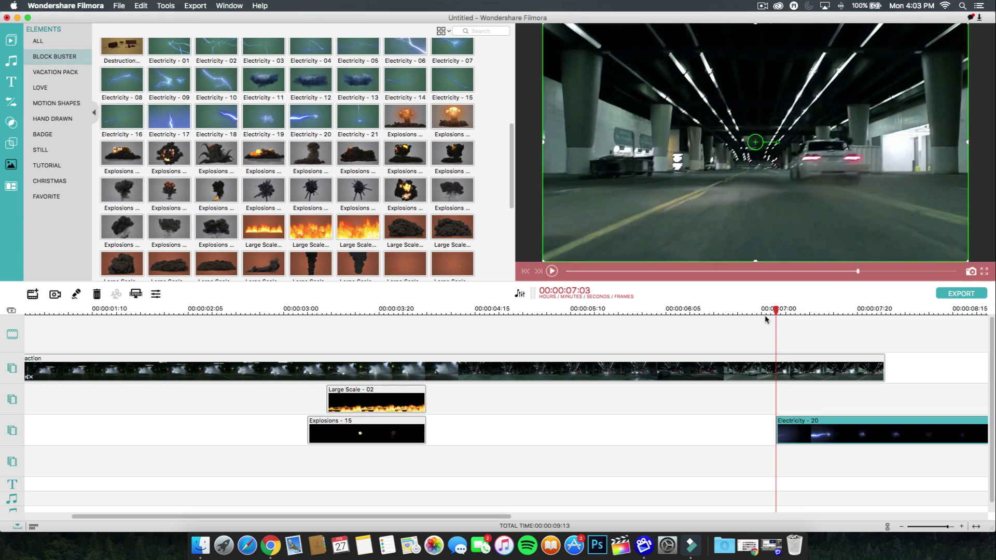
{"action": "key", "text": "space"}
Trim Electricity - 20 to end with the action clip, playhead back to 00:00:07:04
{"action": "key", "text": "space"}
{"action": "scroll", "coordinate": [858, 382], "scroll_direction": "right", "scroll_amount": 5}
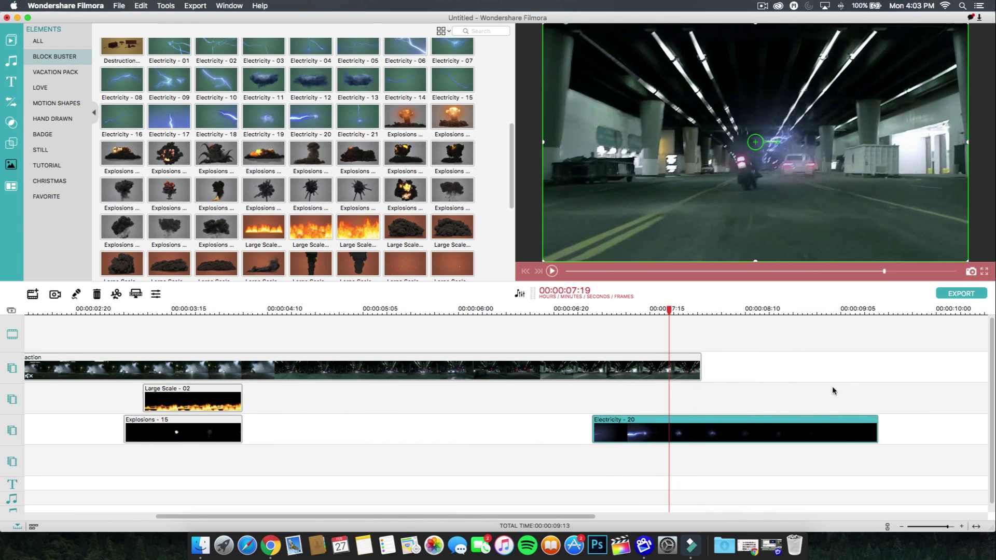
{"action": "scroll", "coordinate": [833, 391], "scroll_direction": "right", "scroll_amount": 1}
{"action": "left_click_drag", "start_coordinate": [844, 421], "coordinate": [669, 422]}
{"action": "key", "text": "space"}
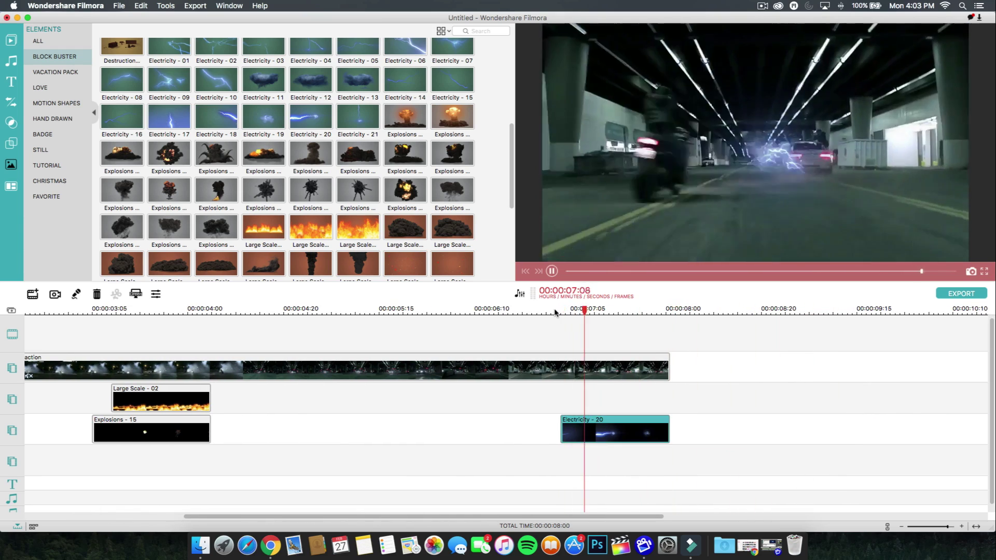
{"action": "left_click", "coordinate": [567, 309]}
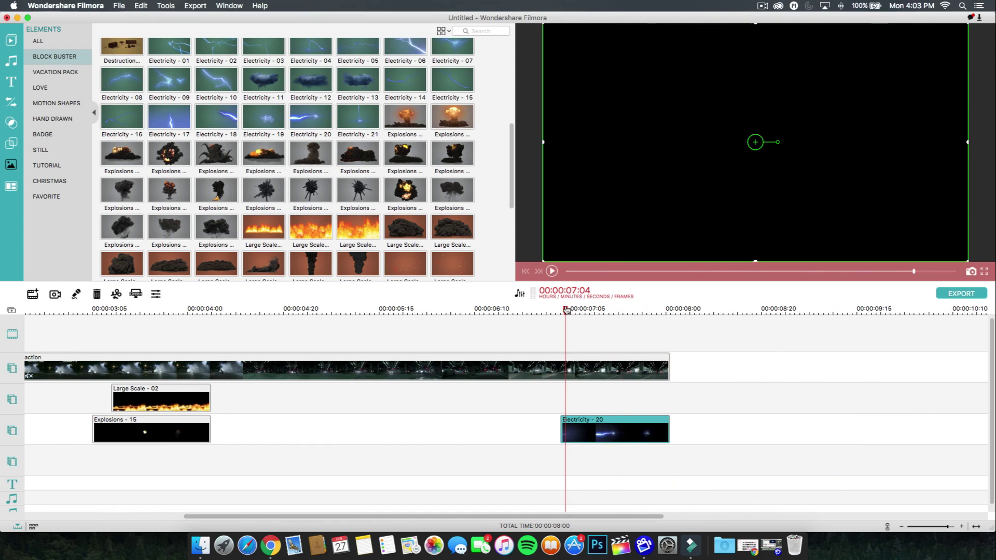
Play back the new lightning section near the end of the timeline
{"action": "key", "text": "space"}
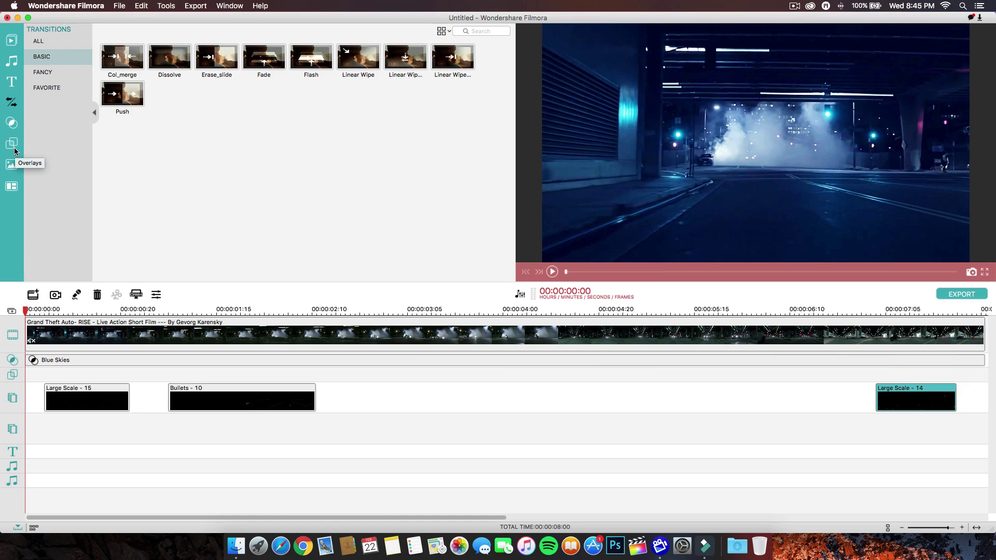
Go from Overlays to Elements, scroll to the Blast and Bullets rows, and deselect Large Scale - 14
{"action": "left_click", "coordinate": [15, 148]}
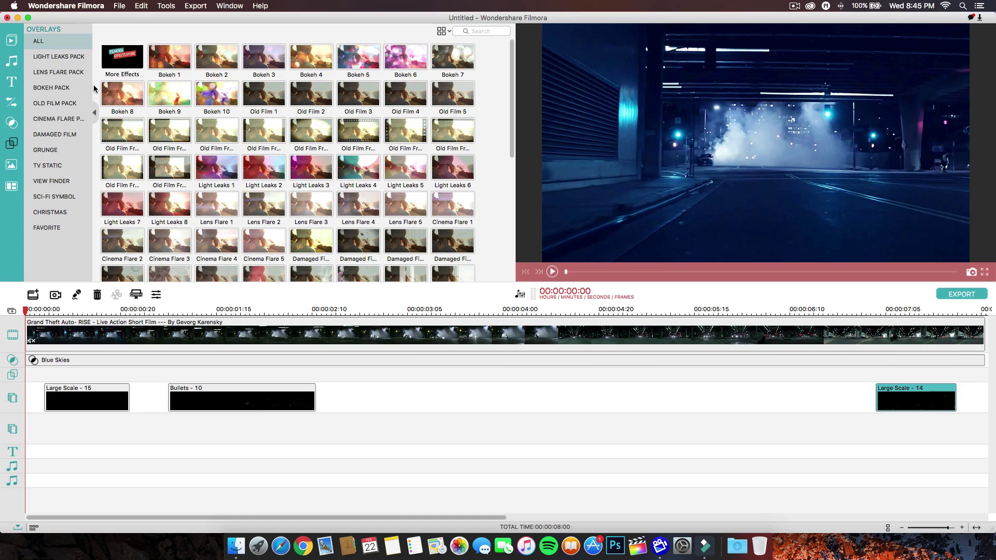
{"action": "left_click", "coordinate": [15, 167]}
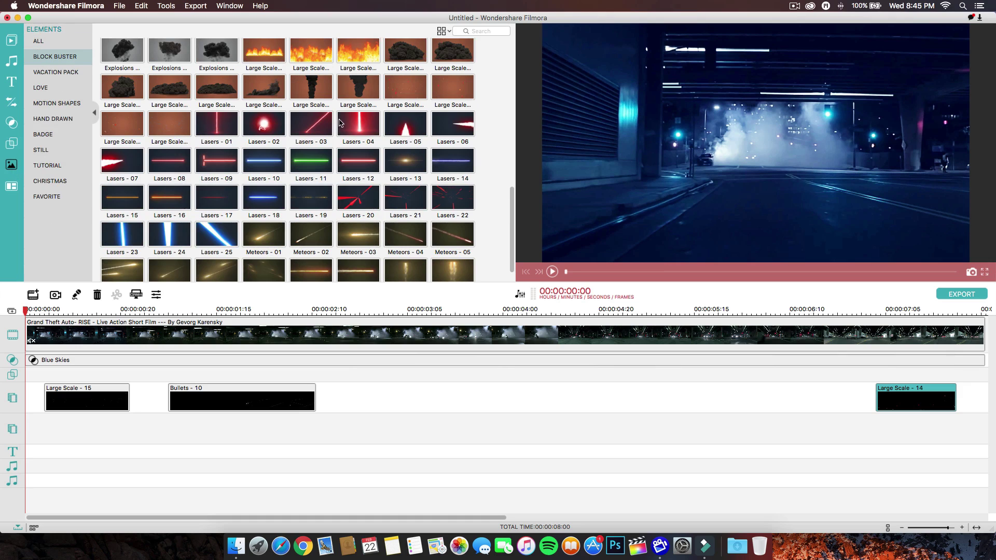
{"action": "scroll", "coordinate": [341, 123], "scroll_direction": "up", "scroll_amount": 6}
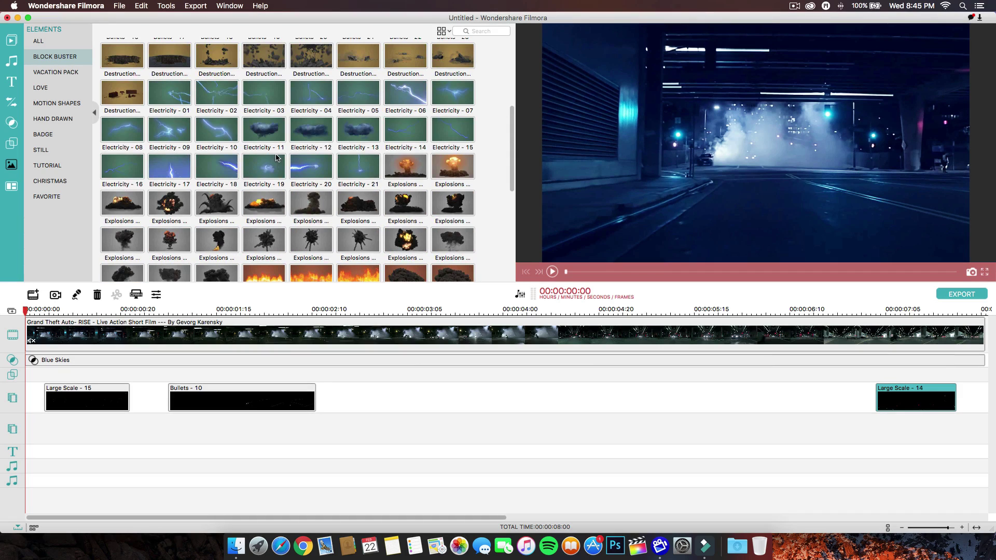
{"action": "scroll", "coordinate": [275, 136], "scroll_direction": "up", "scroll_amount": 5}
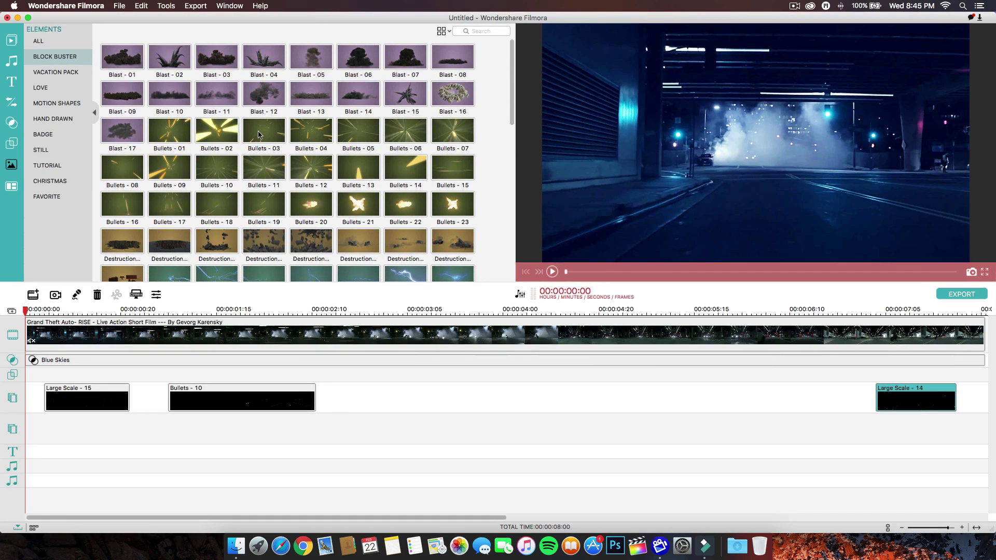
{"action": "scroll", "coordinate": [260, 134], "scroll_direction": "down", "scroll_amount": 3}
{"action": "left_click", "coordinate": [376, 193]}
{"action": "scroll", "coordinate": [376, 193], "scroll_direction": "up", "scroll_amount": 3}
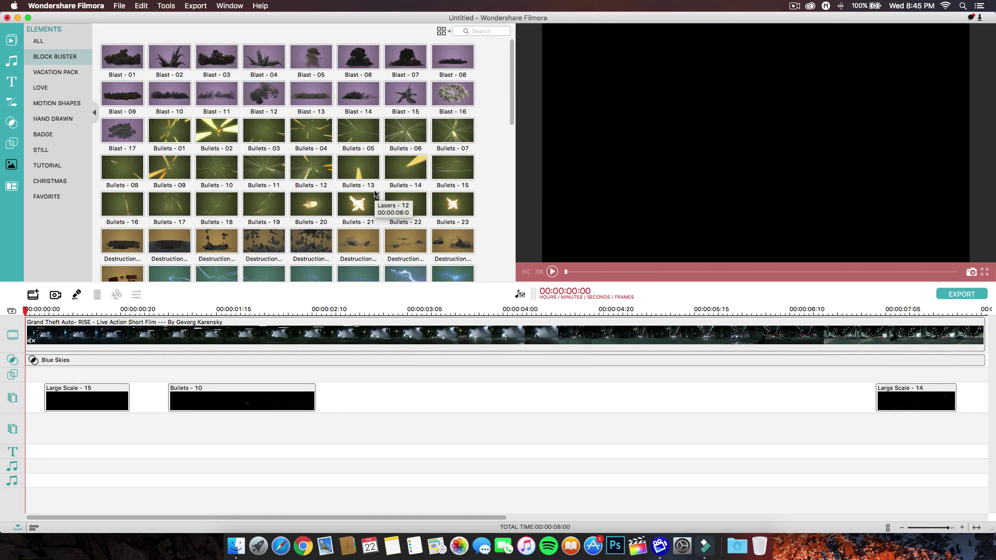